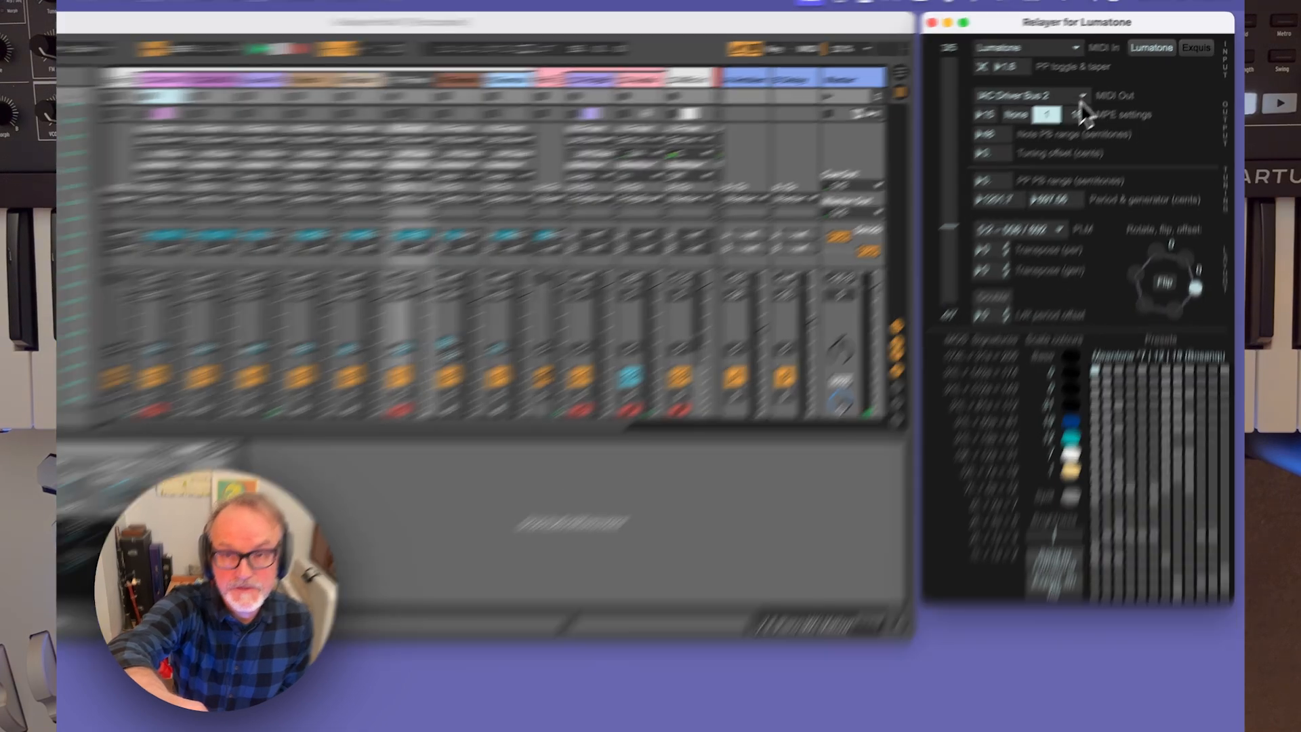
Set the MIDI output of Relayer for Lumatone to IAC Driver Bus 2
click(1099, 82)
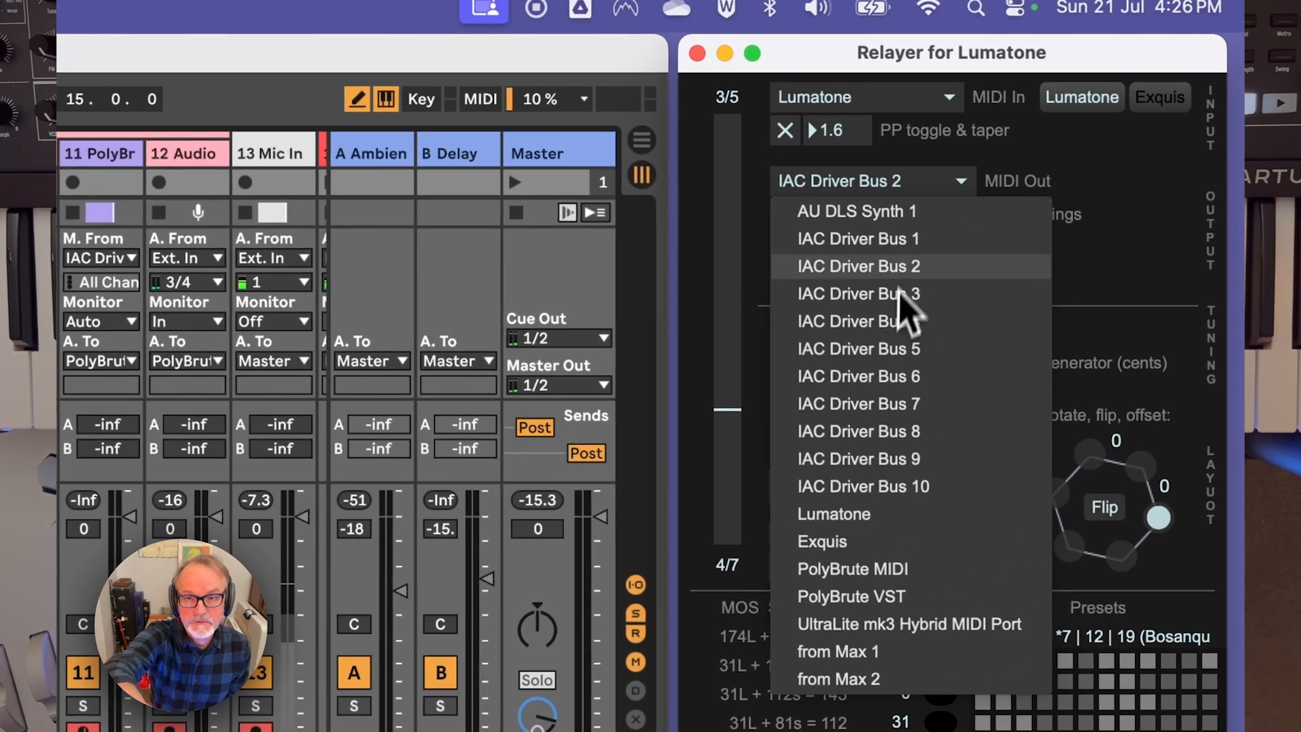
click(905, 267)
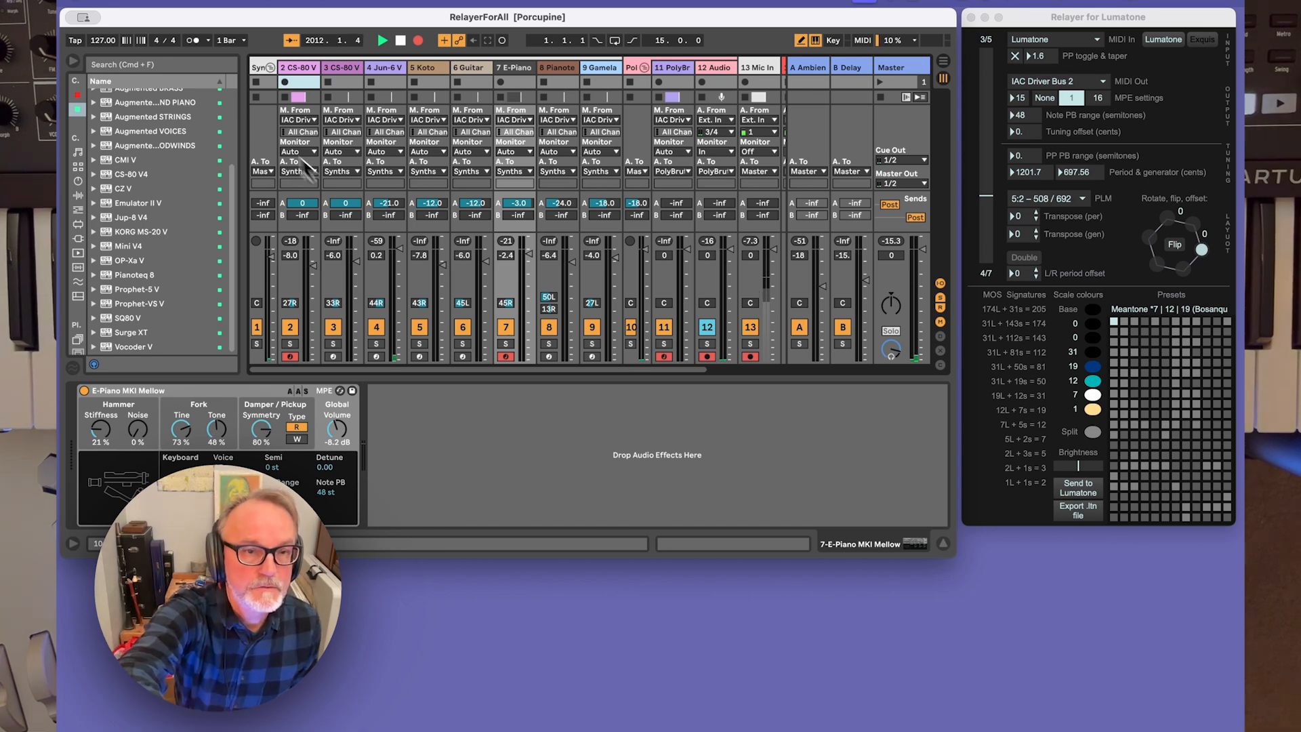
Review the track and MPE settings of the IAC Driver MIDI ports in Live's preferences, and close them
click(101, 2)
click(106, 41)
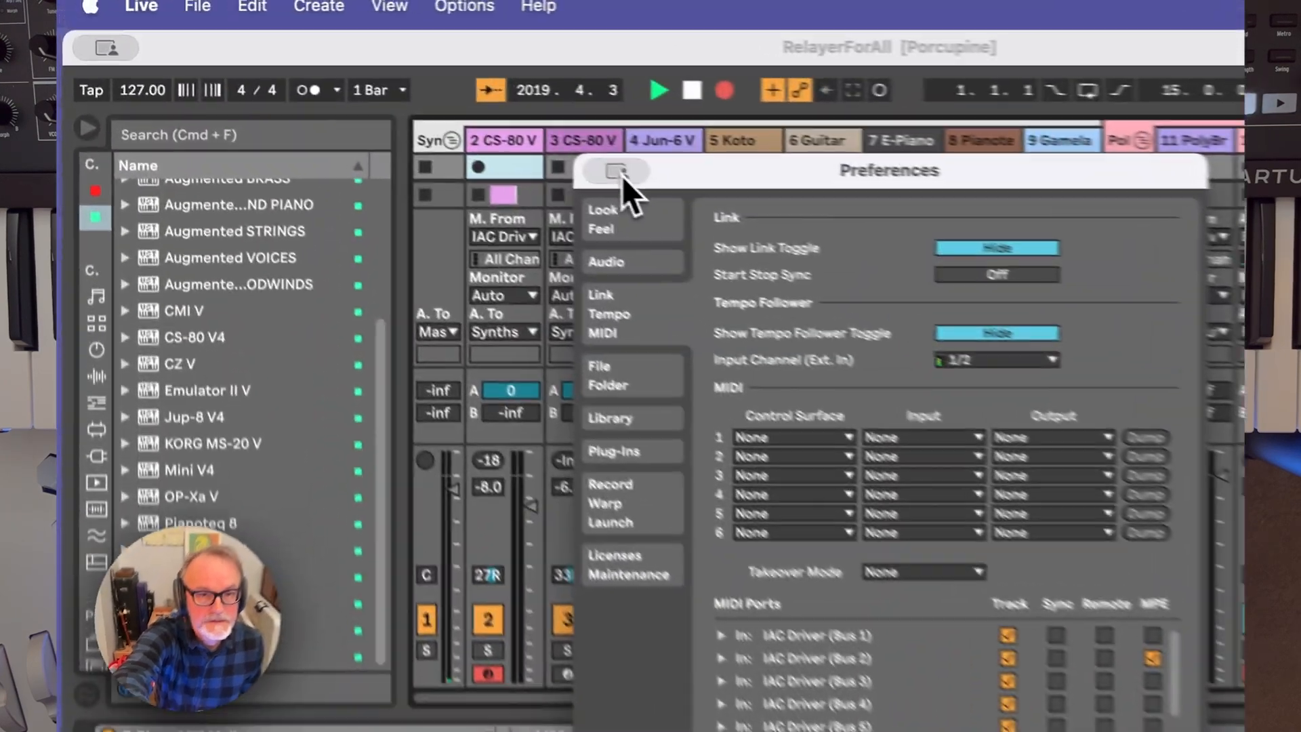
click(374, 82)
click(372, 114)
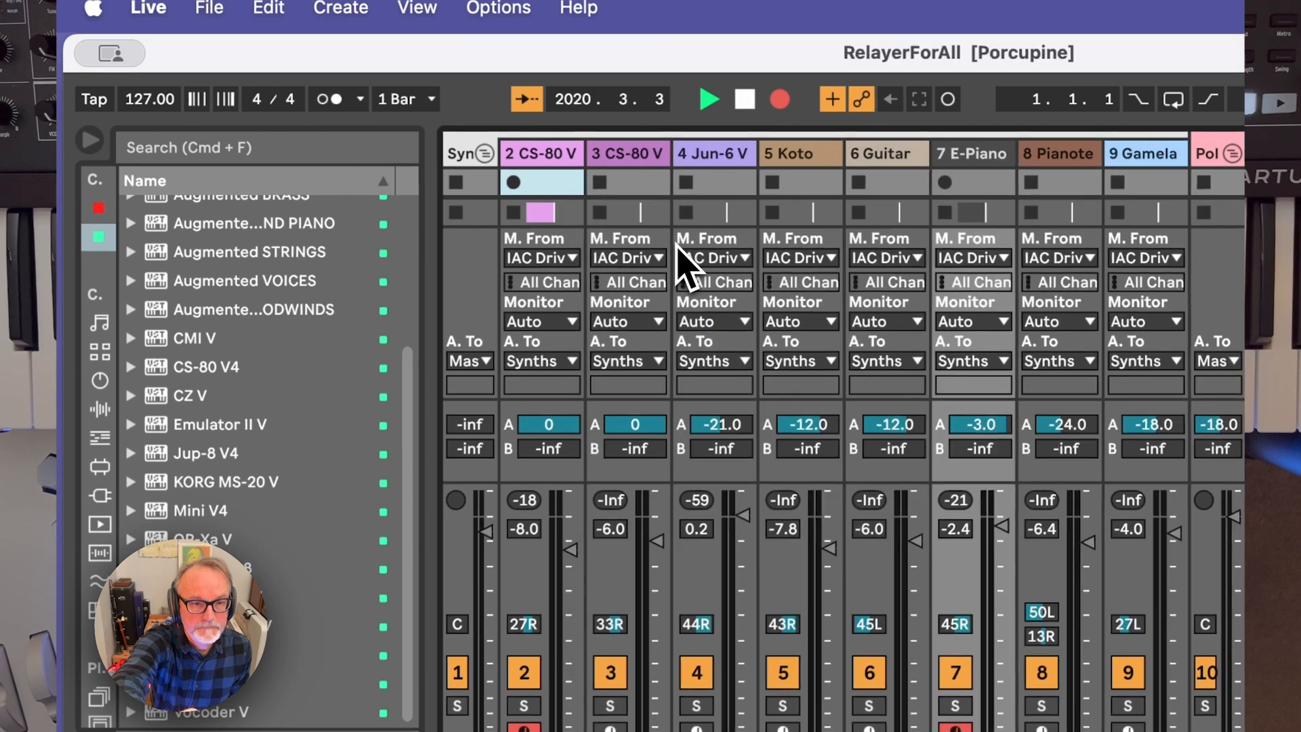
Select the track 2 CS-80 V and look through the green-tagged collection of instruments in the browser
click(546, 155)
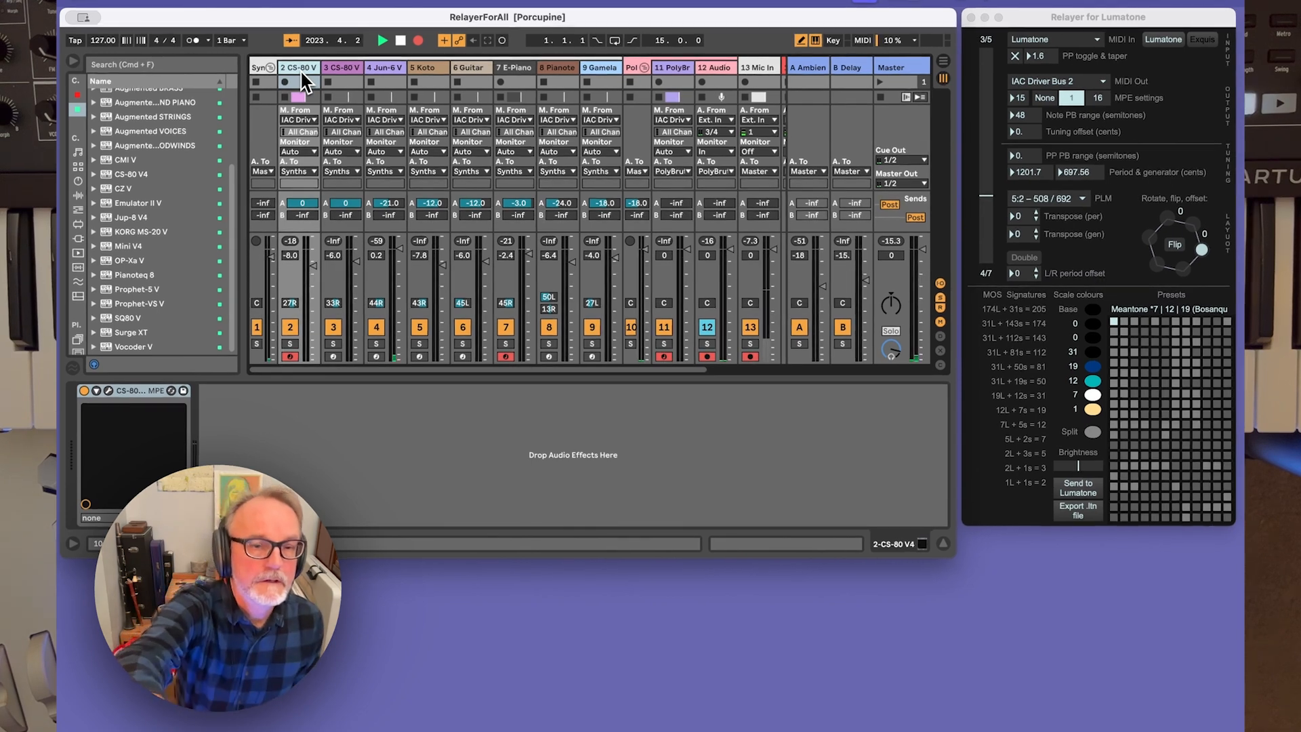
scroll(168, 203, up, 5)
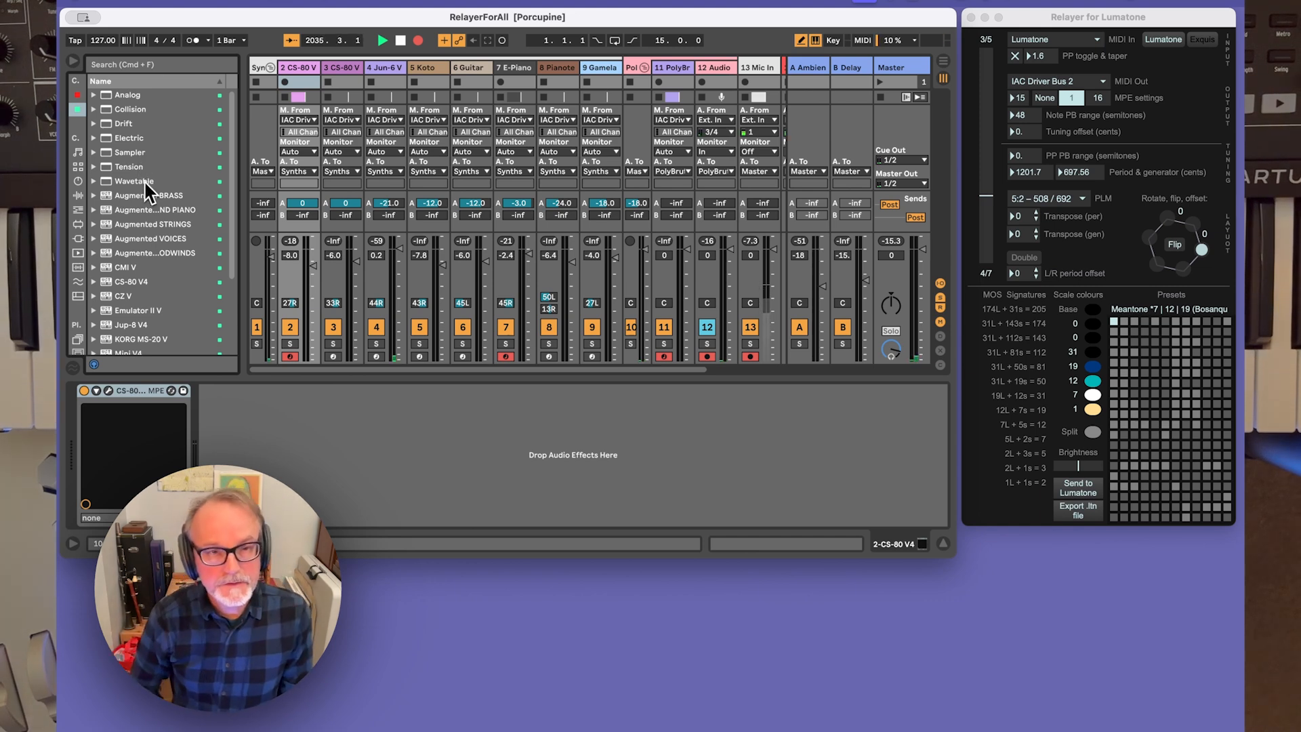
scroll(145, 181, down, 5)
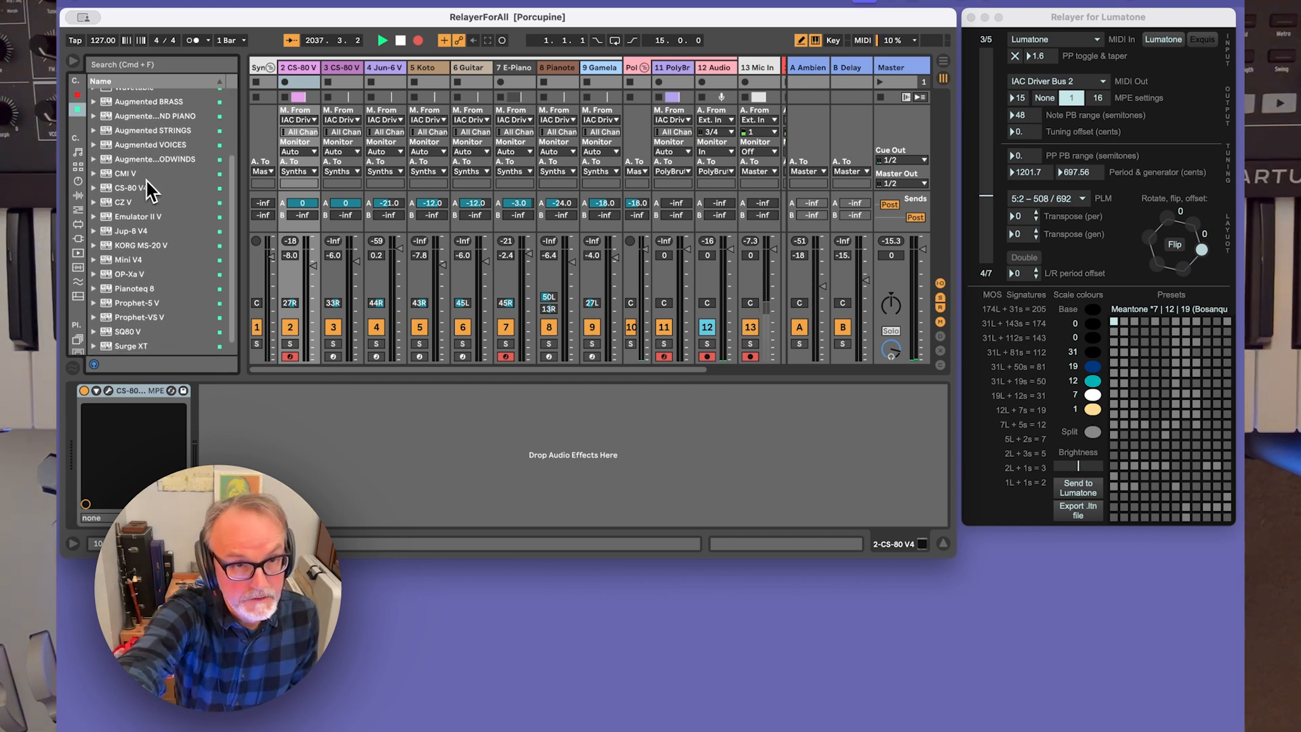
scroll(146, 181, down, 1)
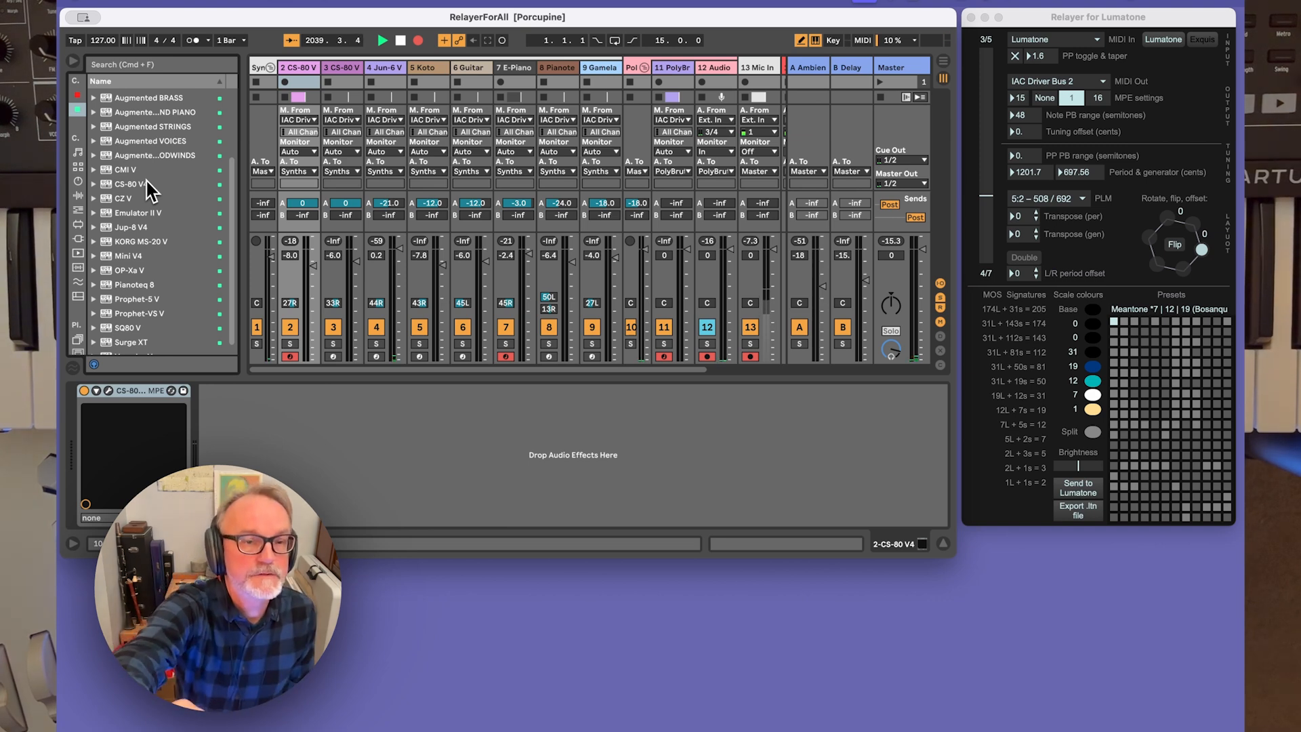
scroll(142, 206, down, 1)
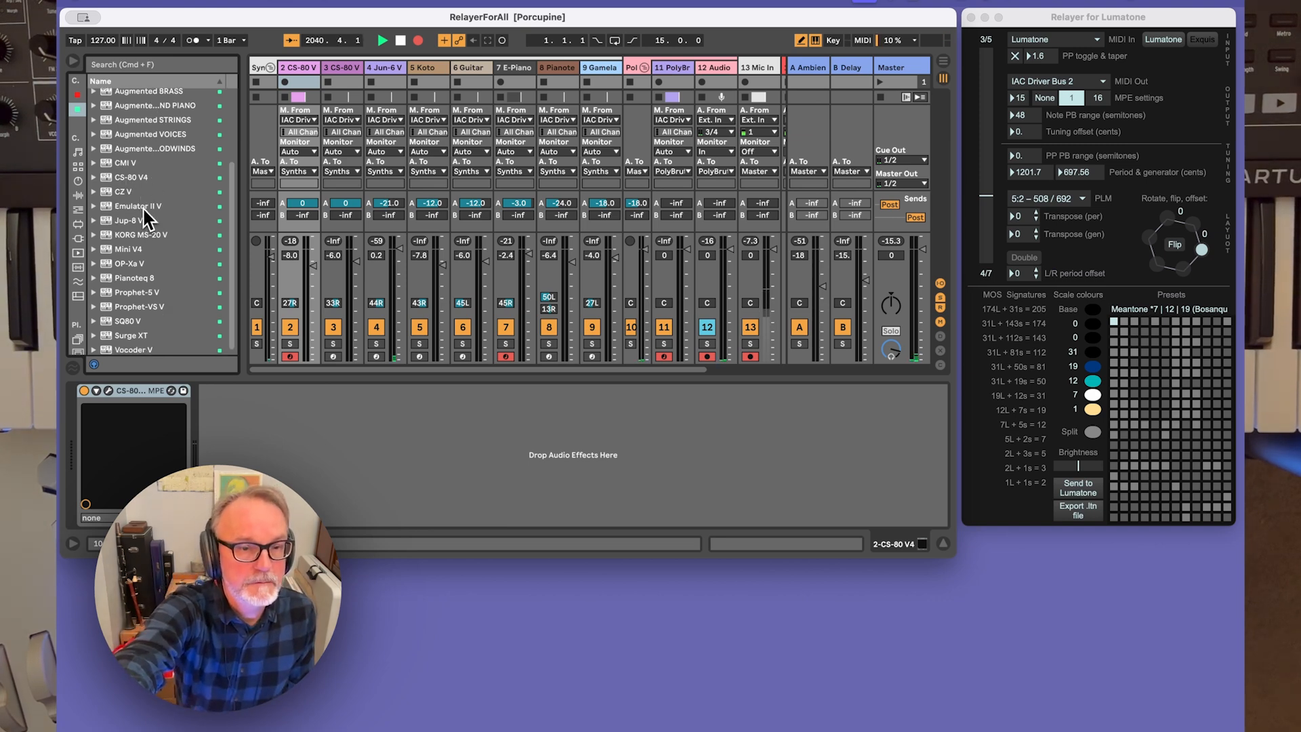
scroll(142, 206, up, 1)
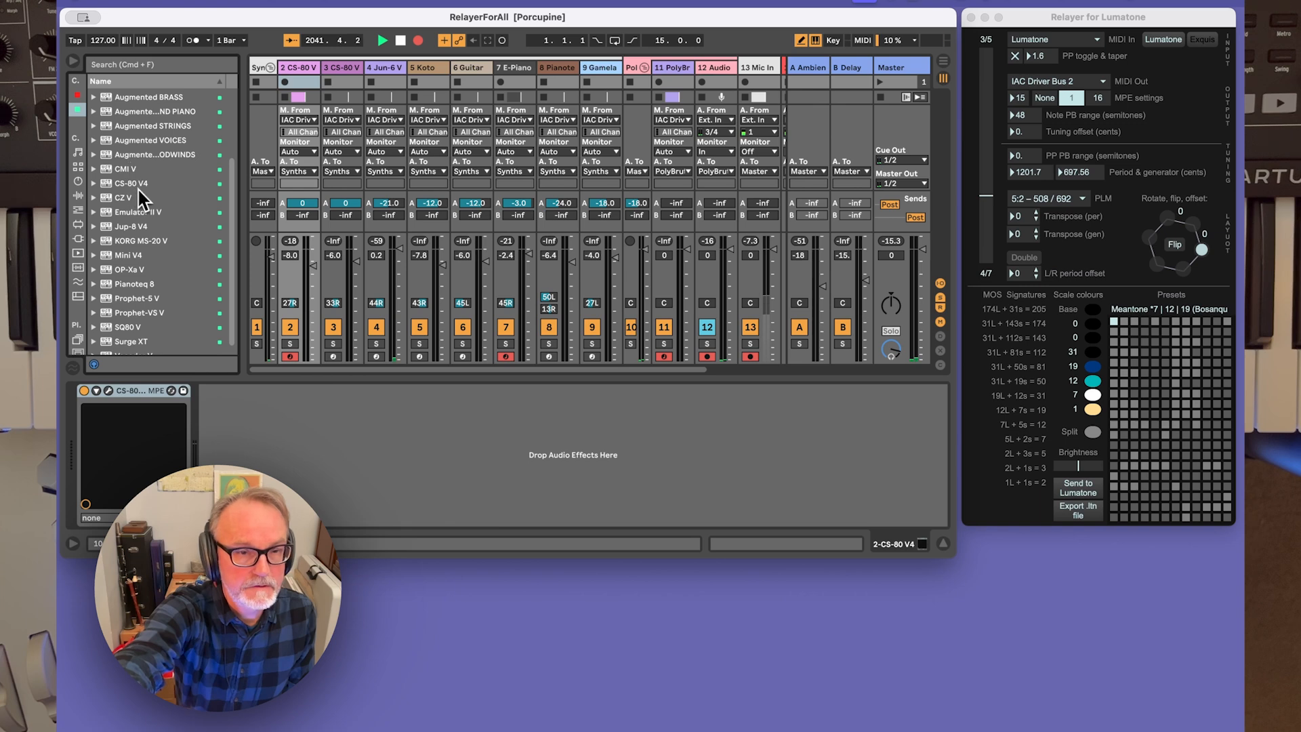
scroll(156, 198, down, 1)
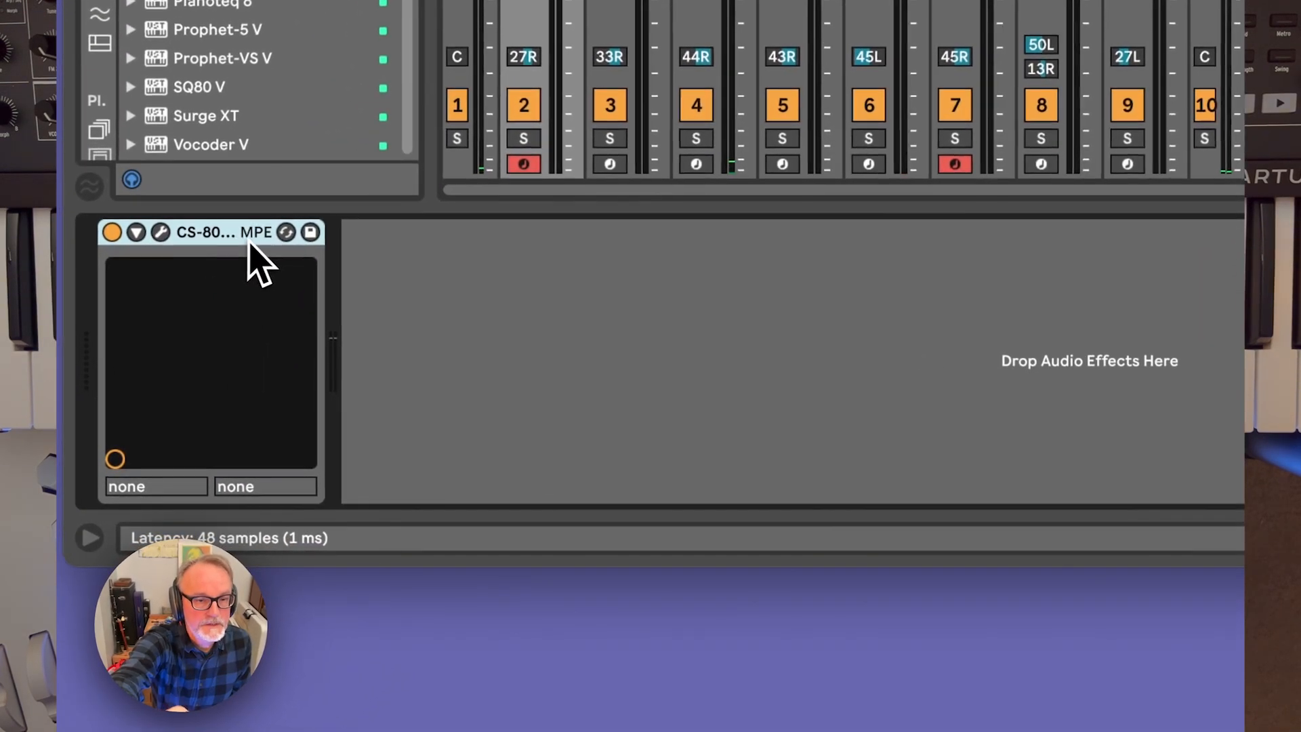
Check the MPE mode and MPE channel options of the CS-80 V4 device on track 2
right_click(251, 240)
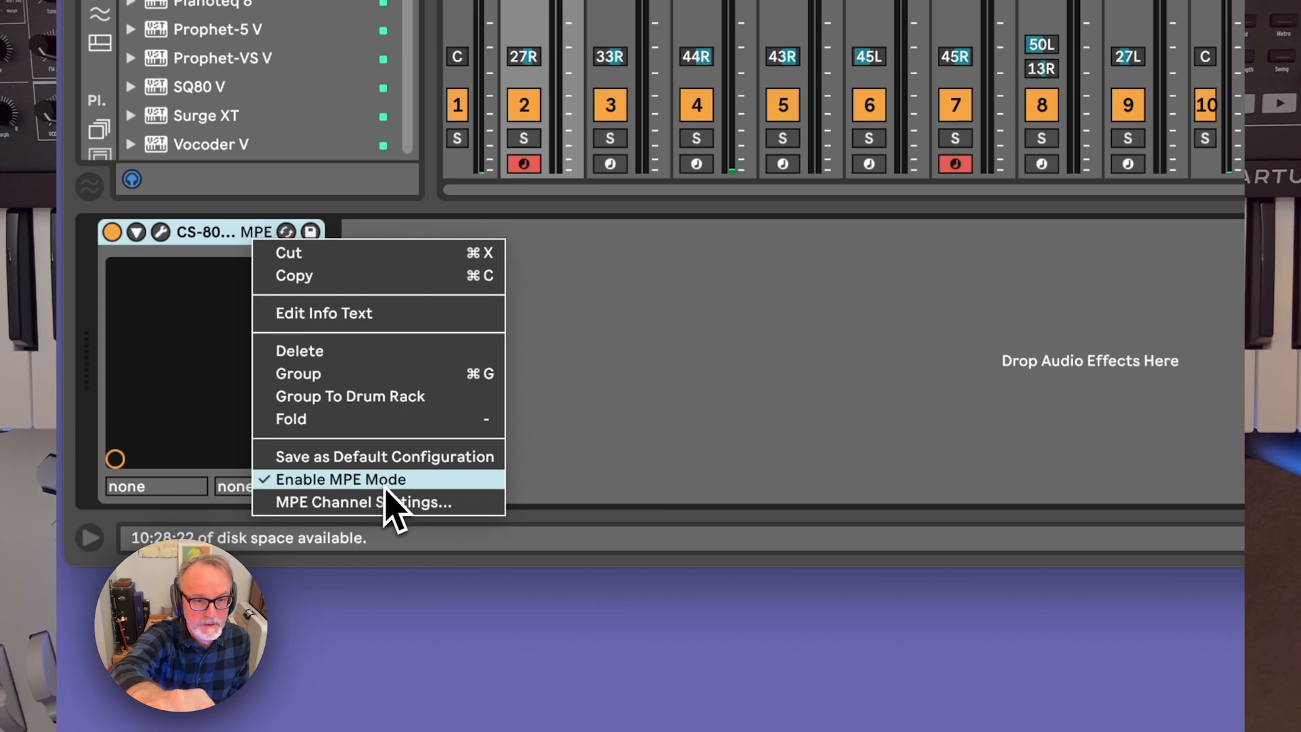
click(382, 508)
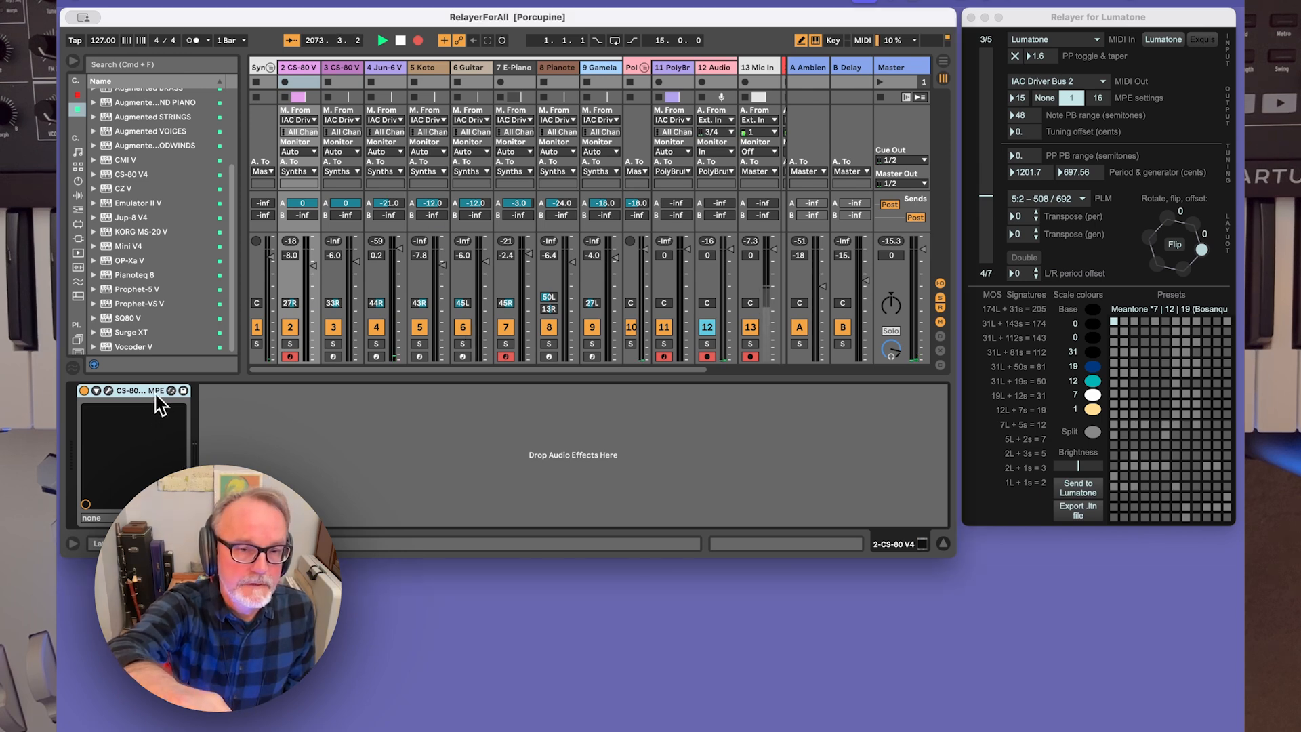
Open the CS-80 V plug-in window from track 2, inspect its MPE settings, and close the window
click(108, 393)
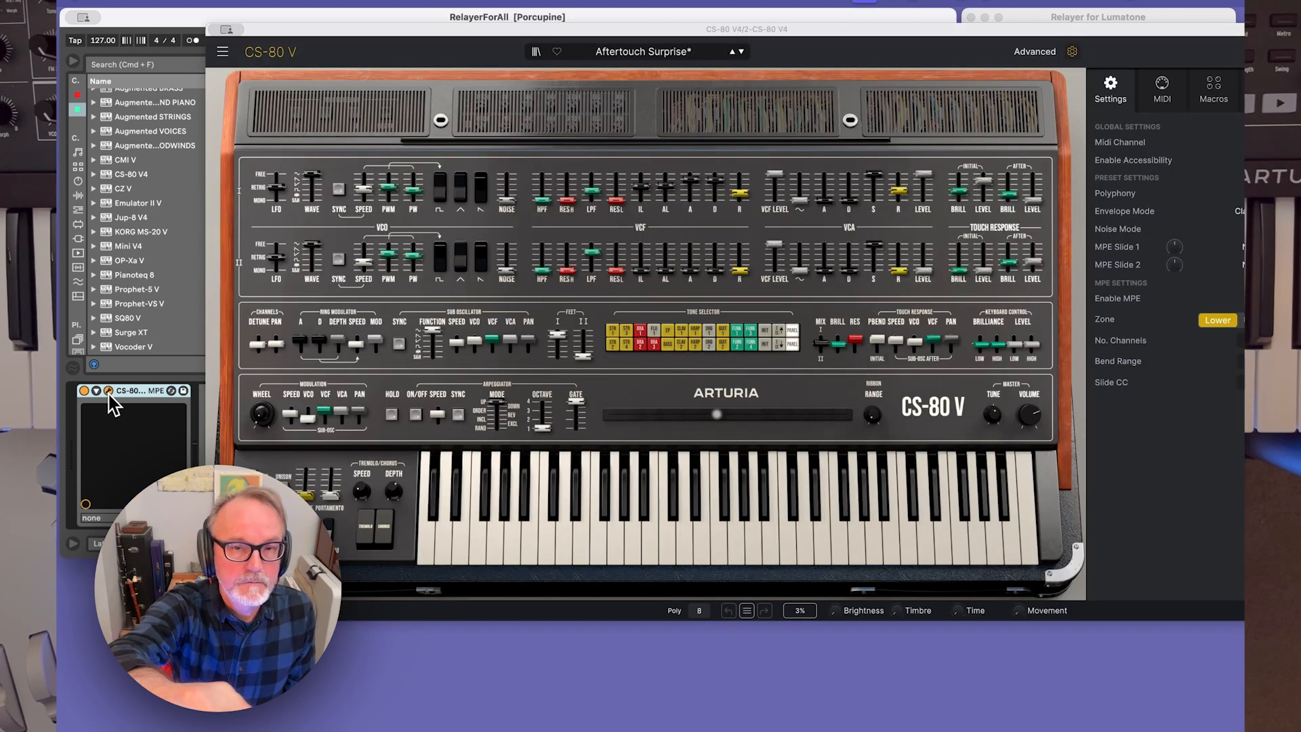
drag(438, 37, 302, 26)
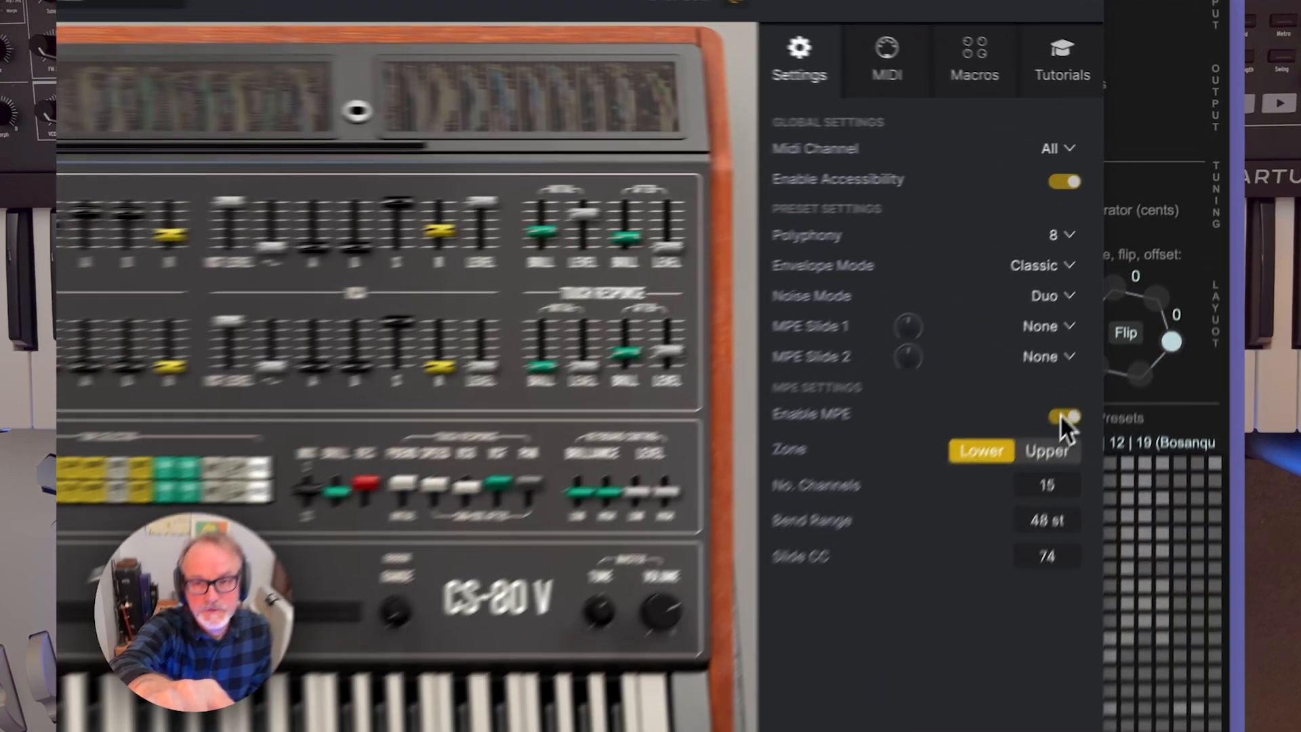
click(1136, 294)
click(1137, 294)
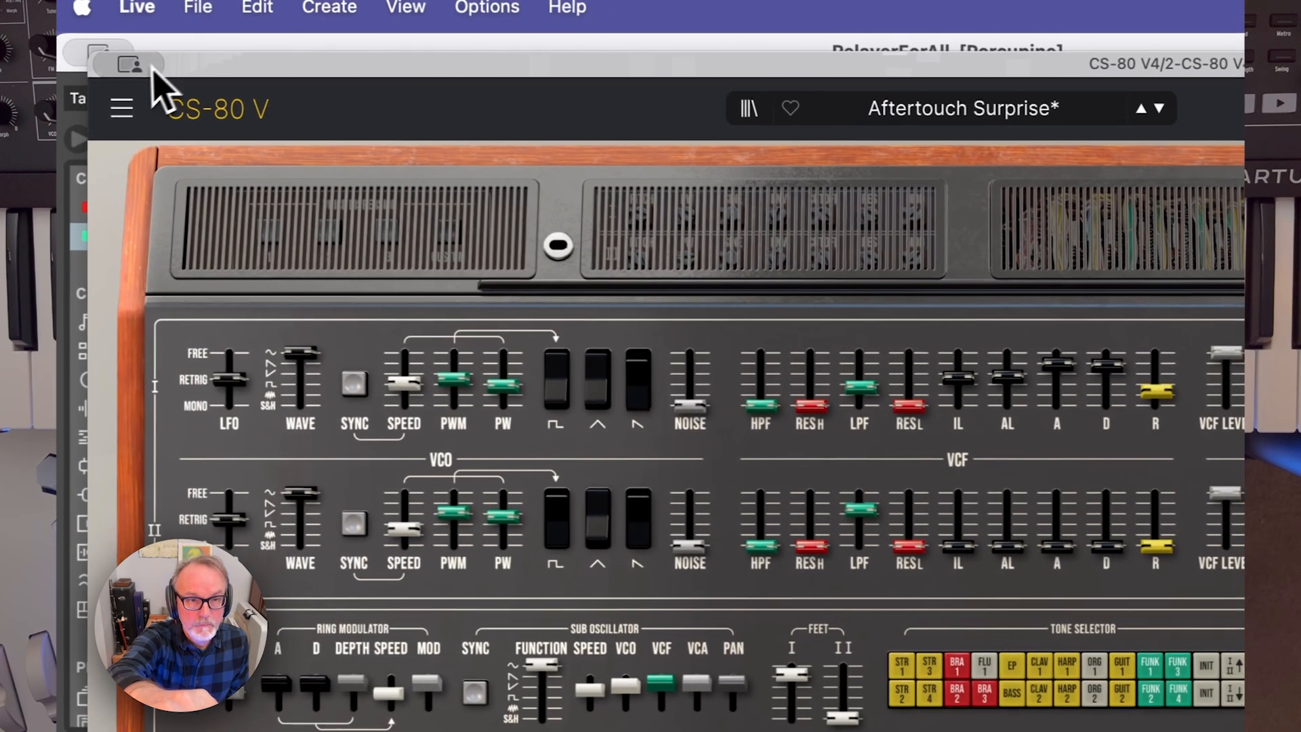
mouse_move(146, 70)
click(169, 114)
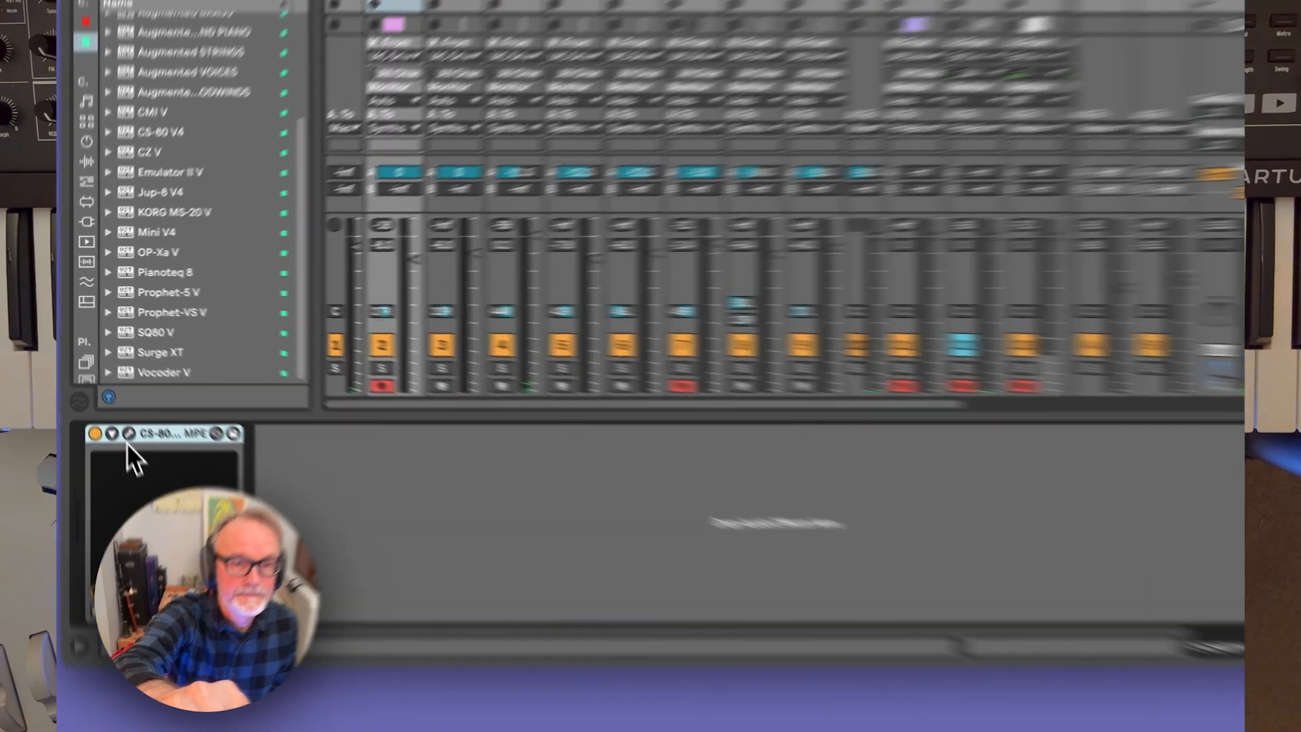
Turn Enable MPE off and back on in the reopened CS-80 V plug-in, and close its window
click(109, 391)
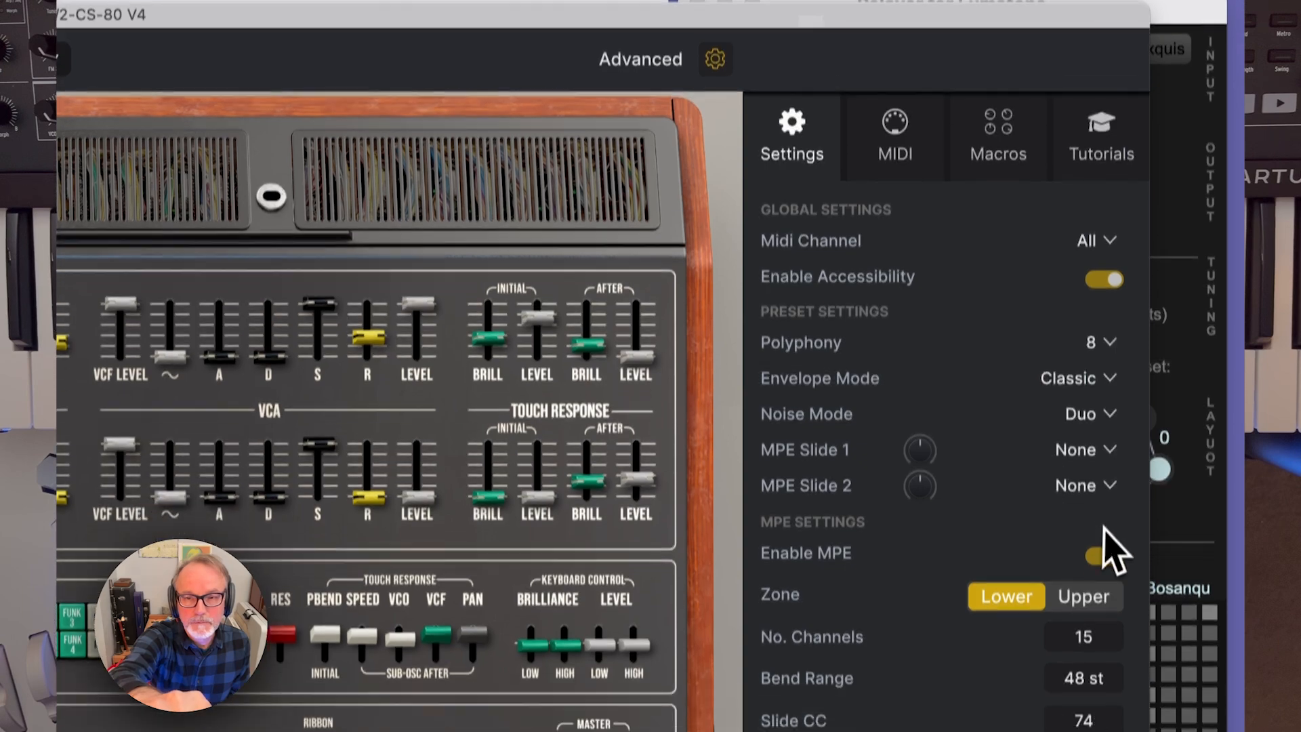
click(1101, 603)
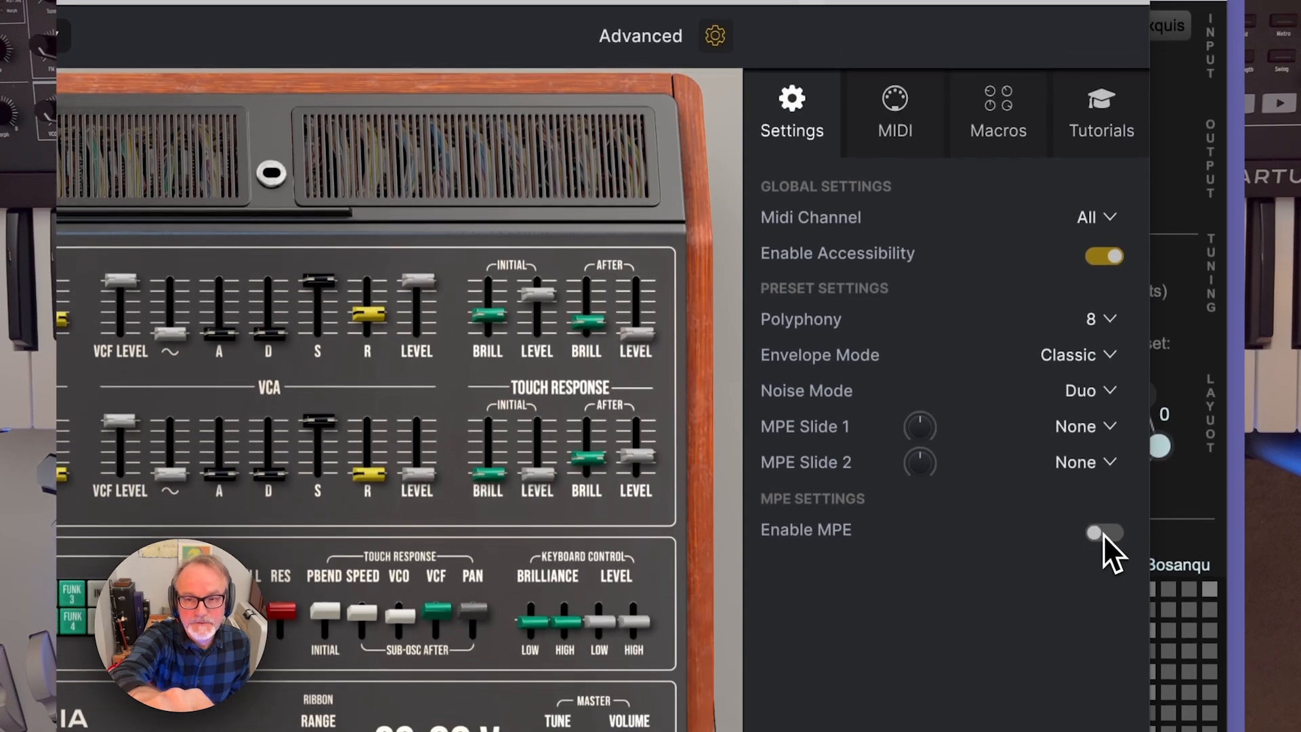
click(1096, 535)
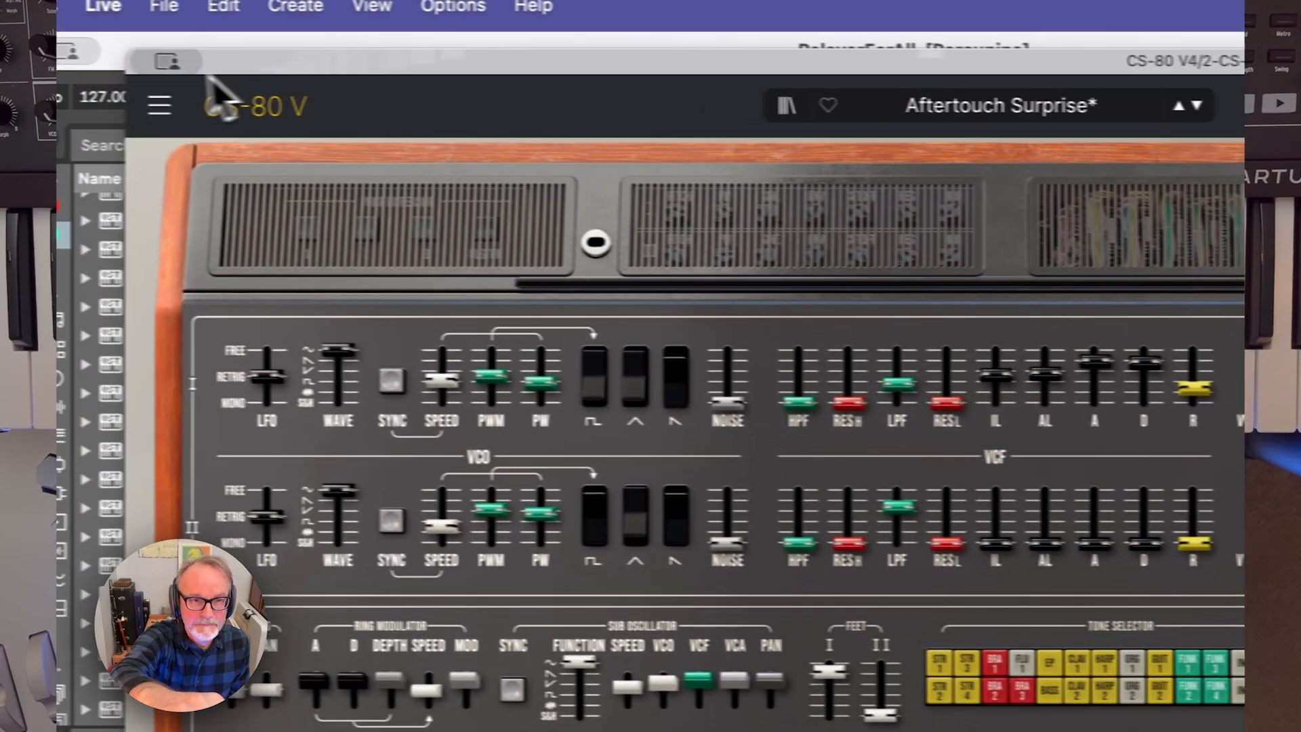
click(203, 68)
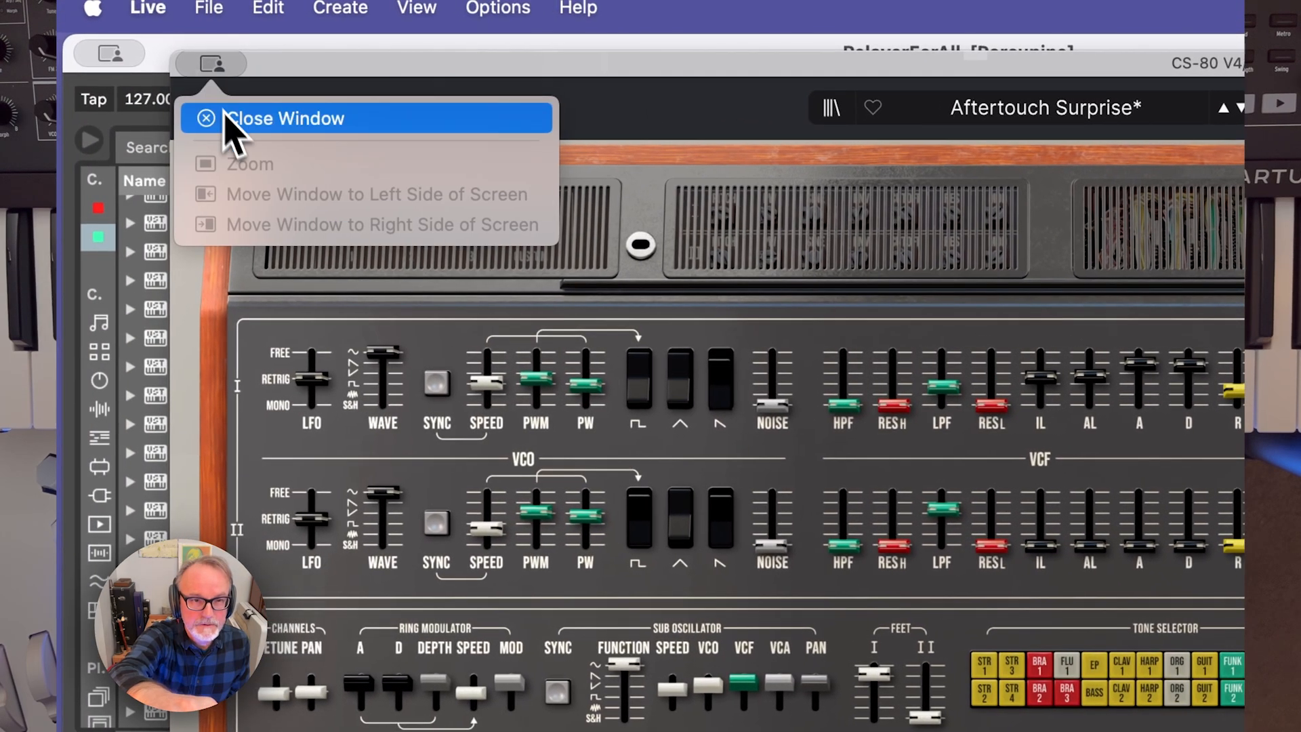
click(228, 119)
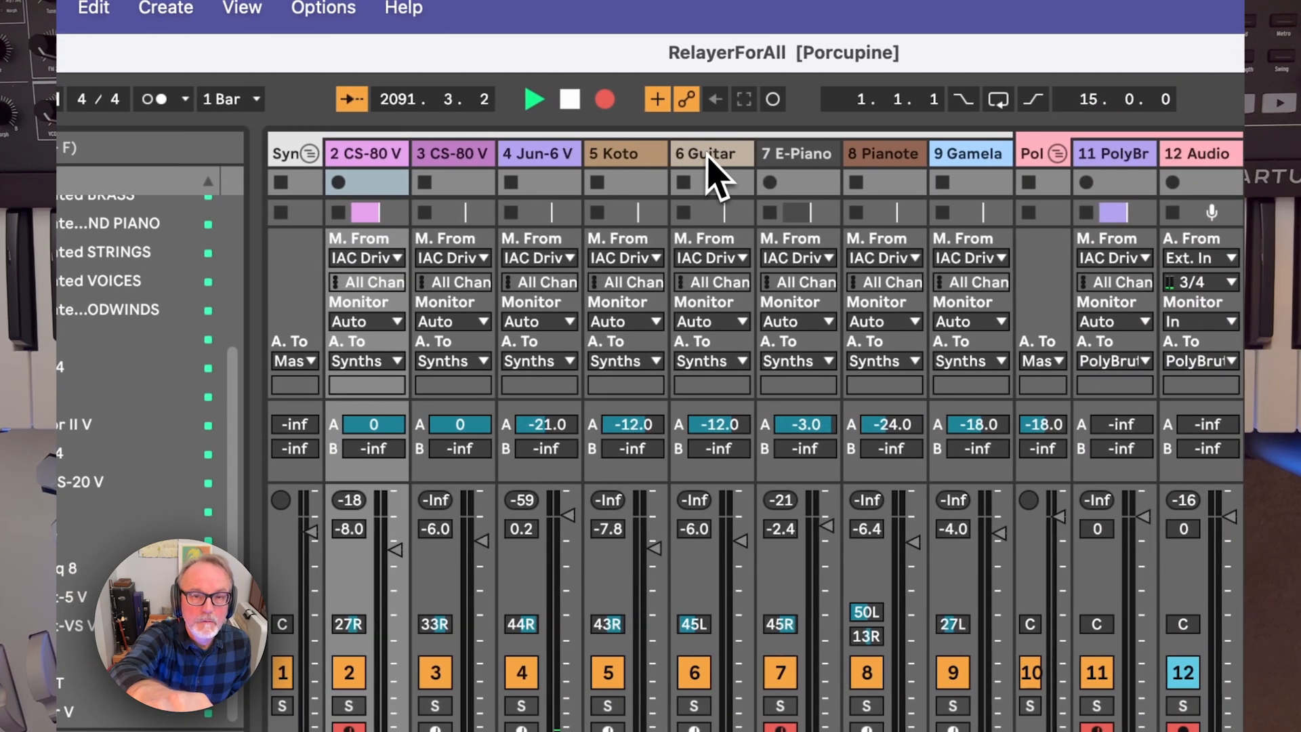
Examine the note pitch bend range of the instruments on the 6 Guitar and 7 E-Piano tracks
click(708, 155)
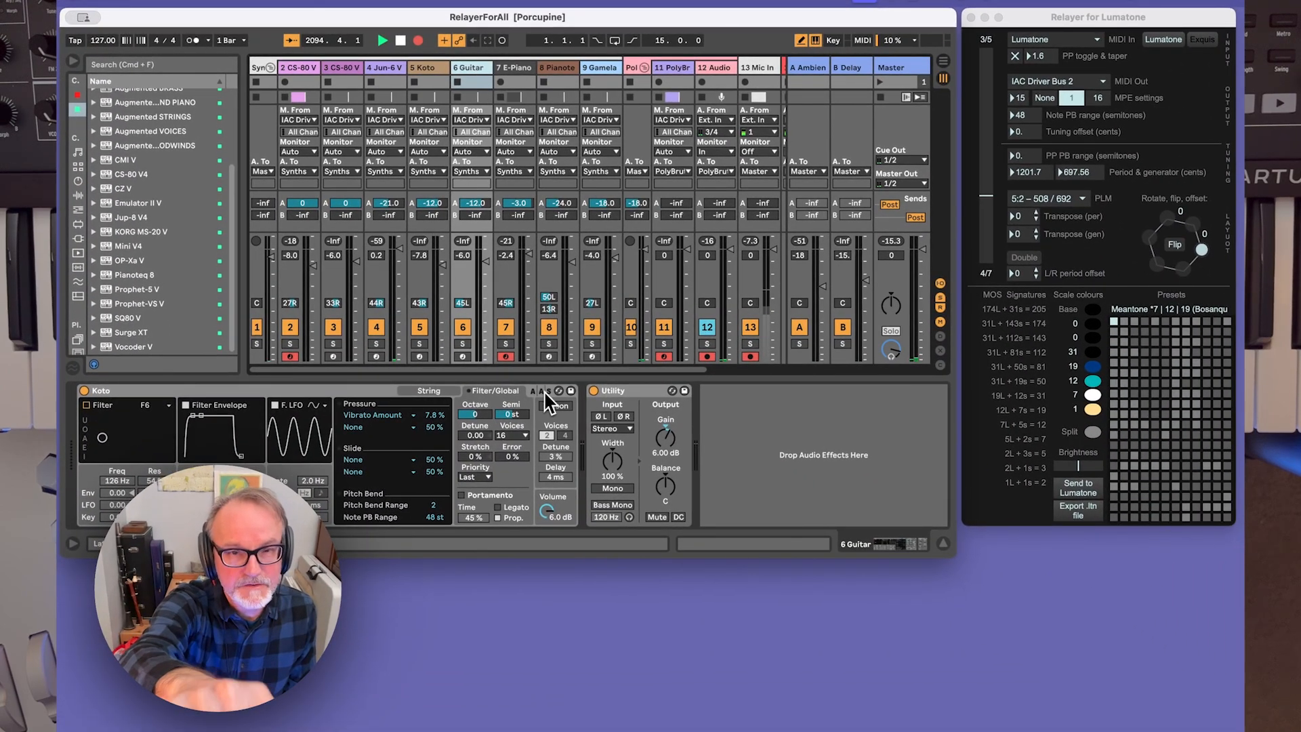
click(516, 67)
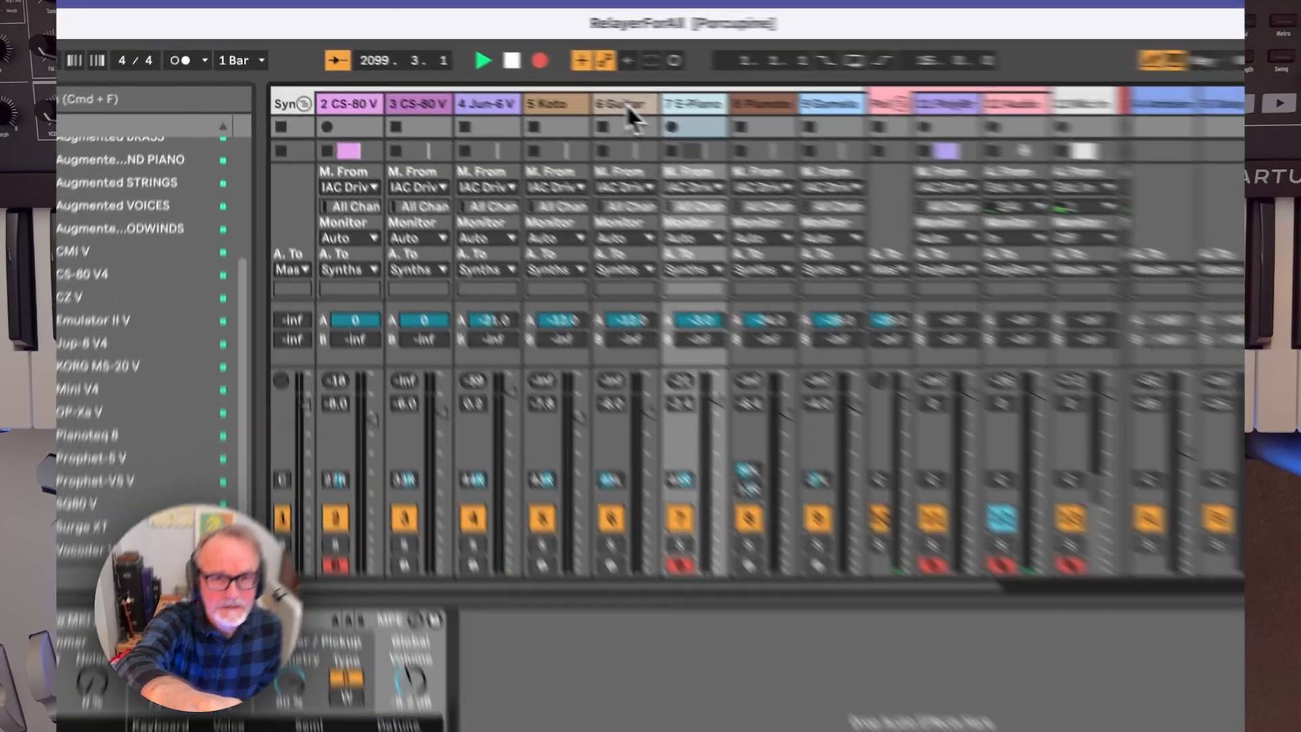
click(476, 68)
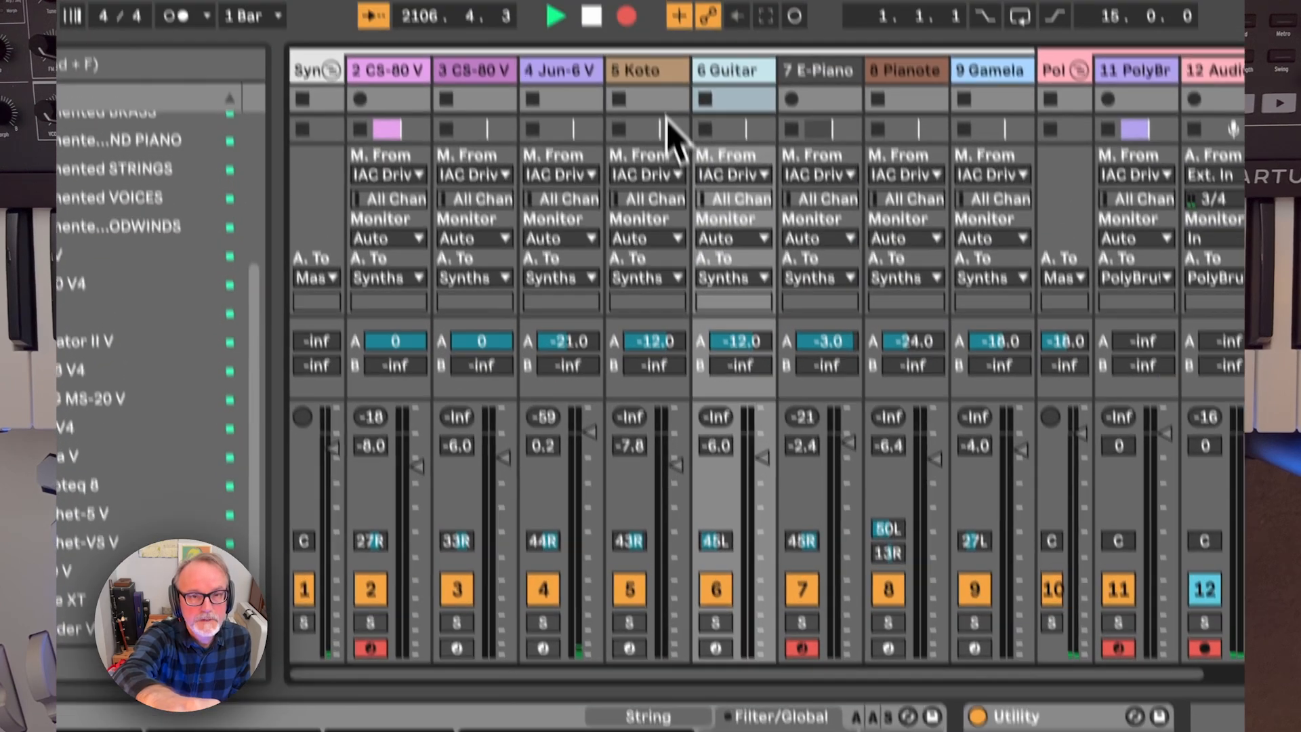
click(673, 118)
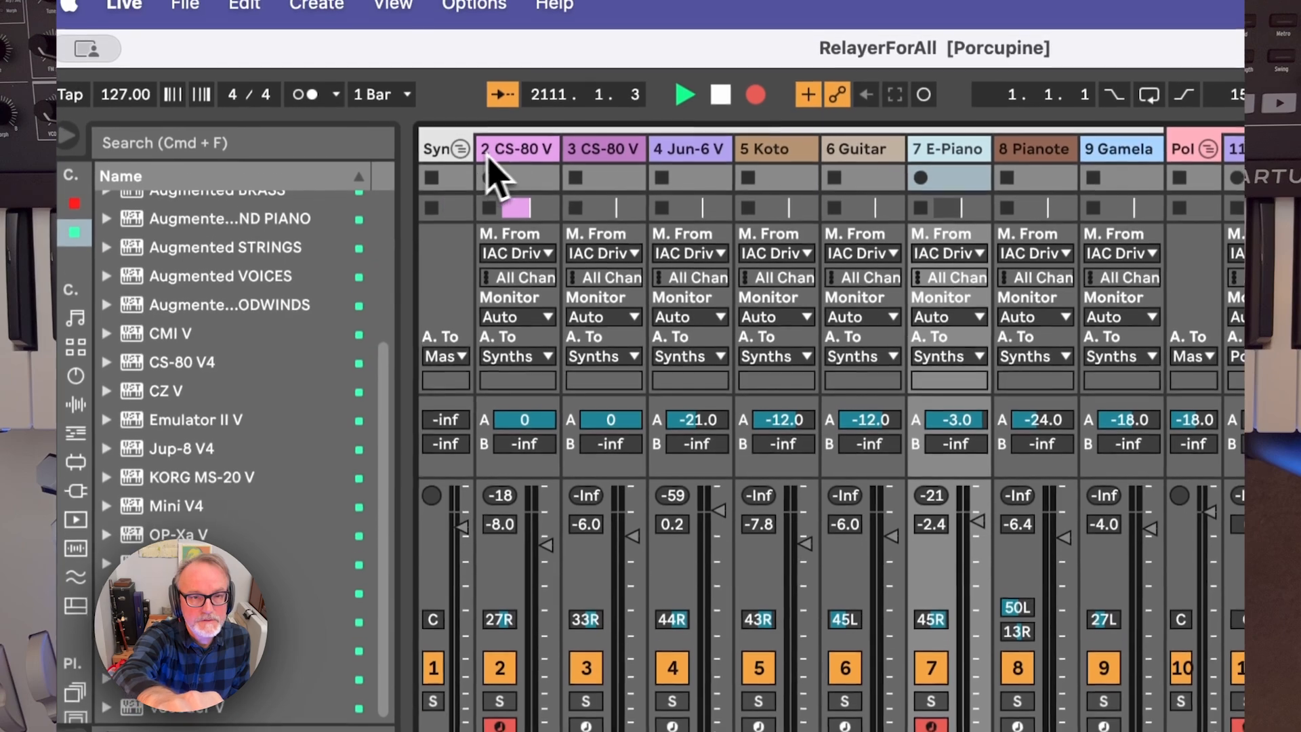
Check the MPE bend range in the CS-80 V plug-in on track 2, and close its window
click(542, 116)
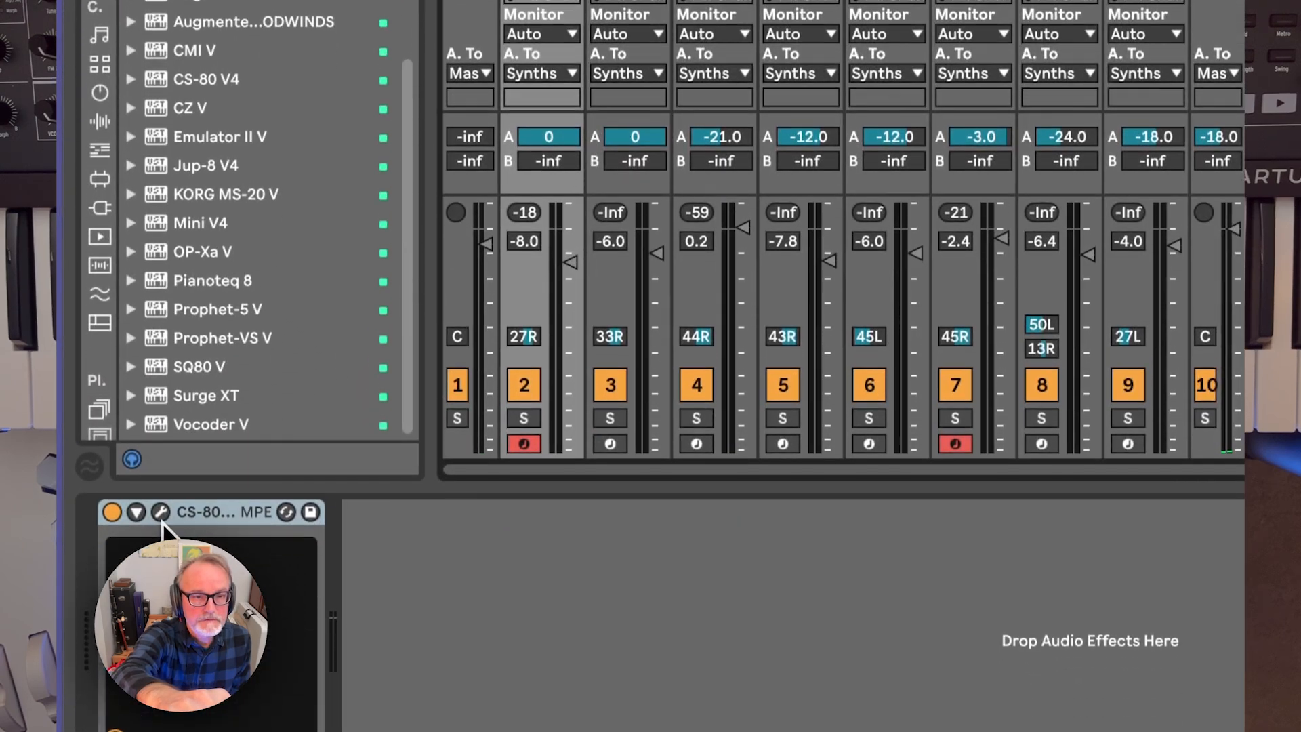
click(161, 518)
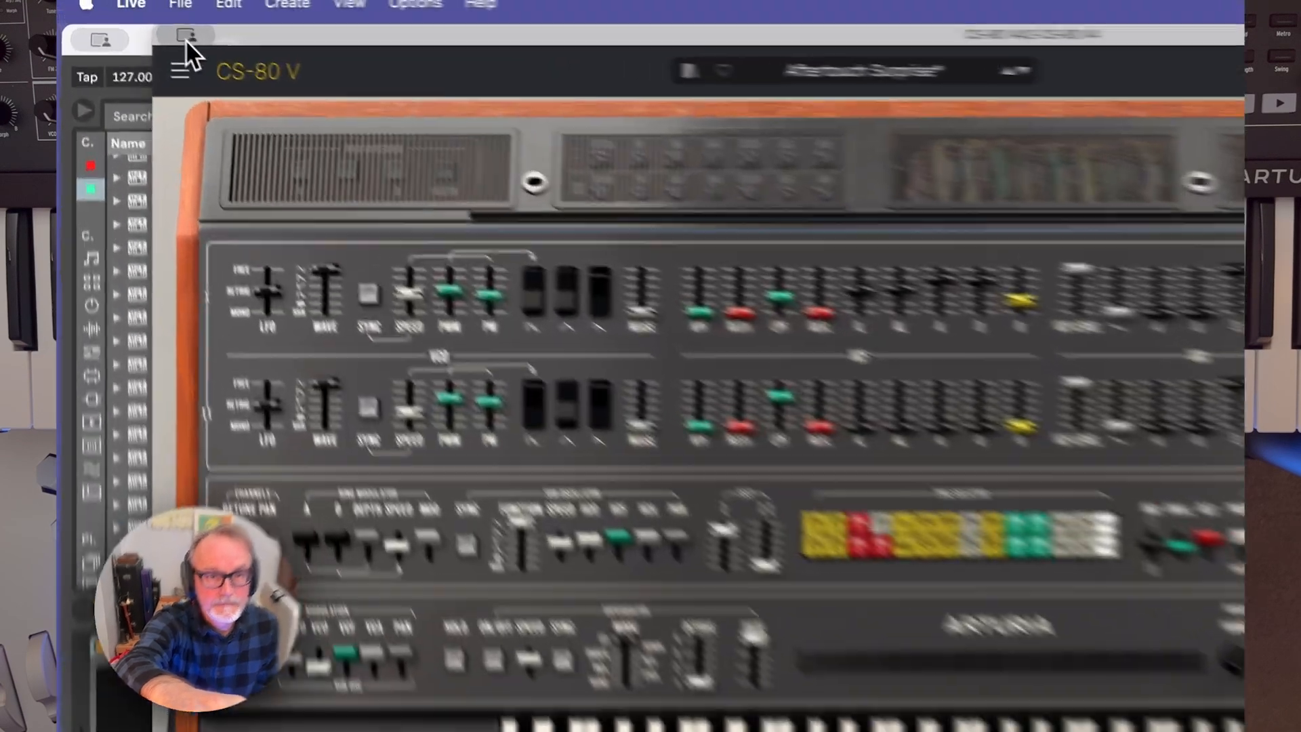
click(137, 15)
click(153, 43)
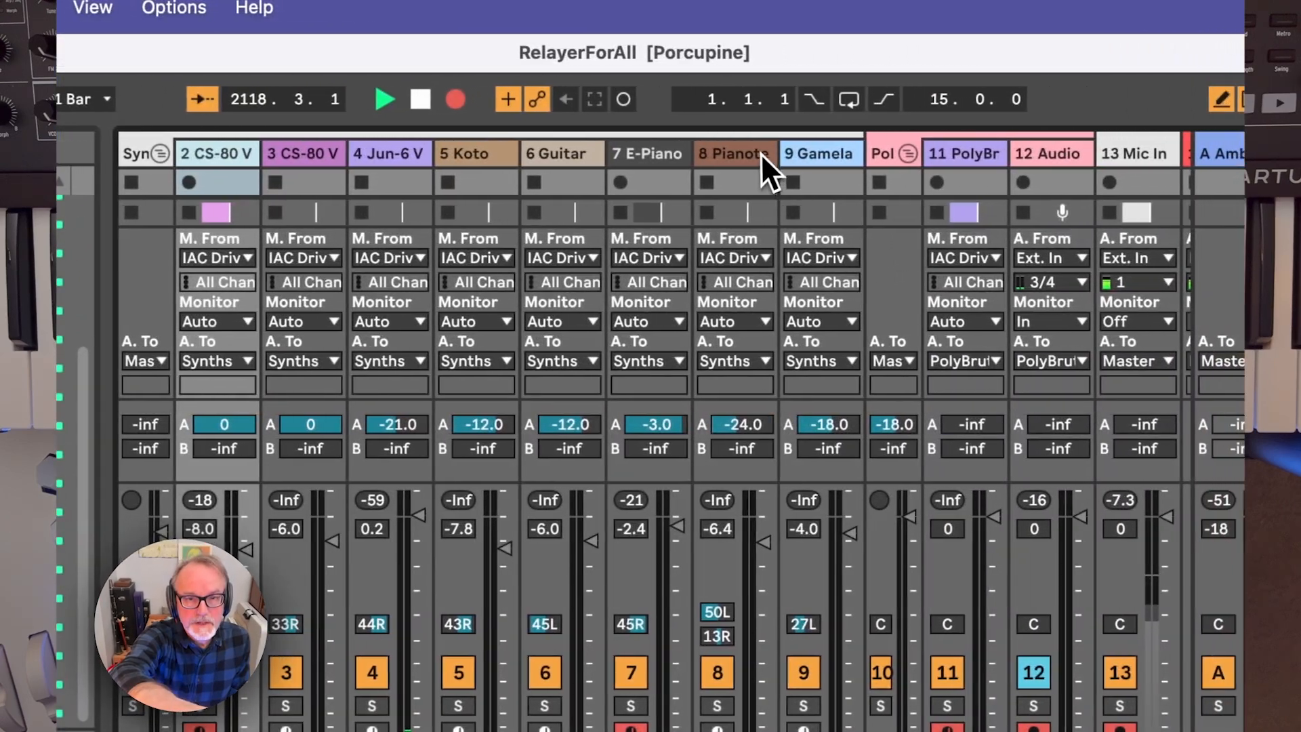
Examine the pitch bend range in the MIDI options of Pianoteq 8 on track 8, and close the plug-in
click(756, 159)
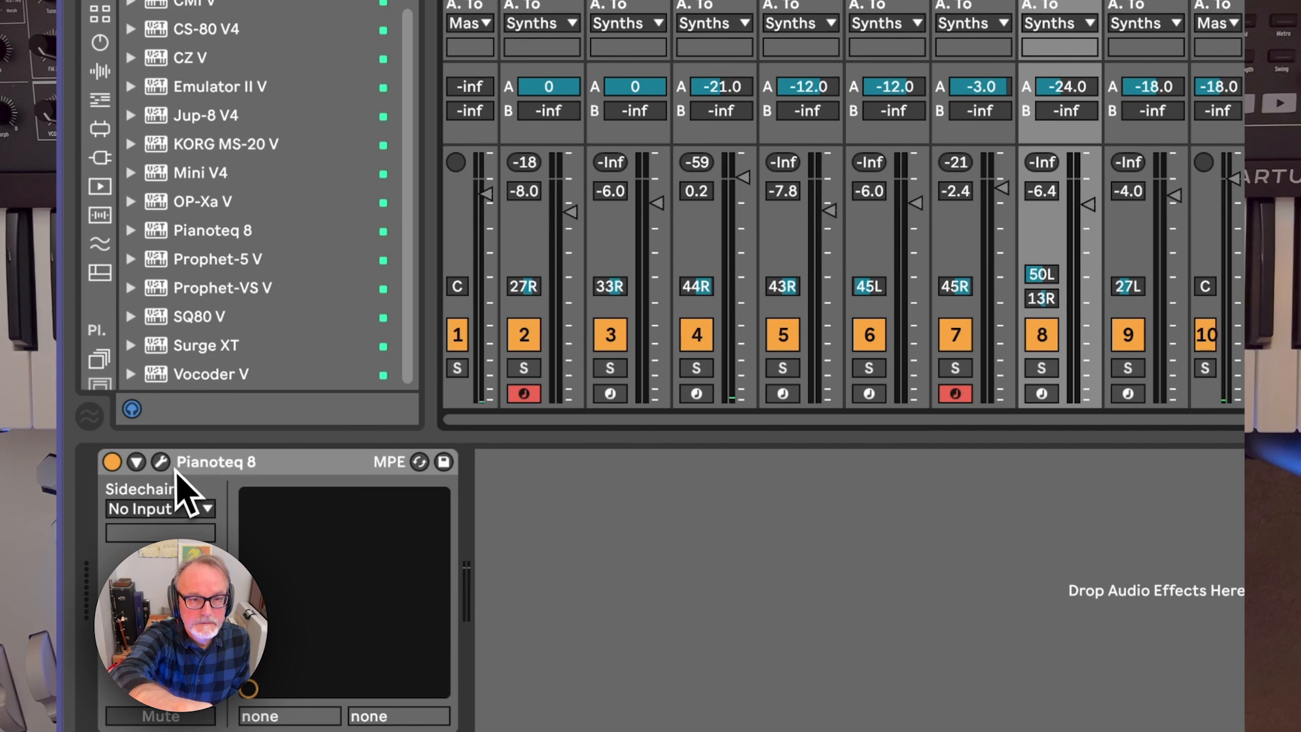
click(160, 461)
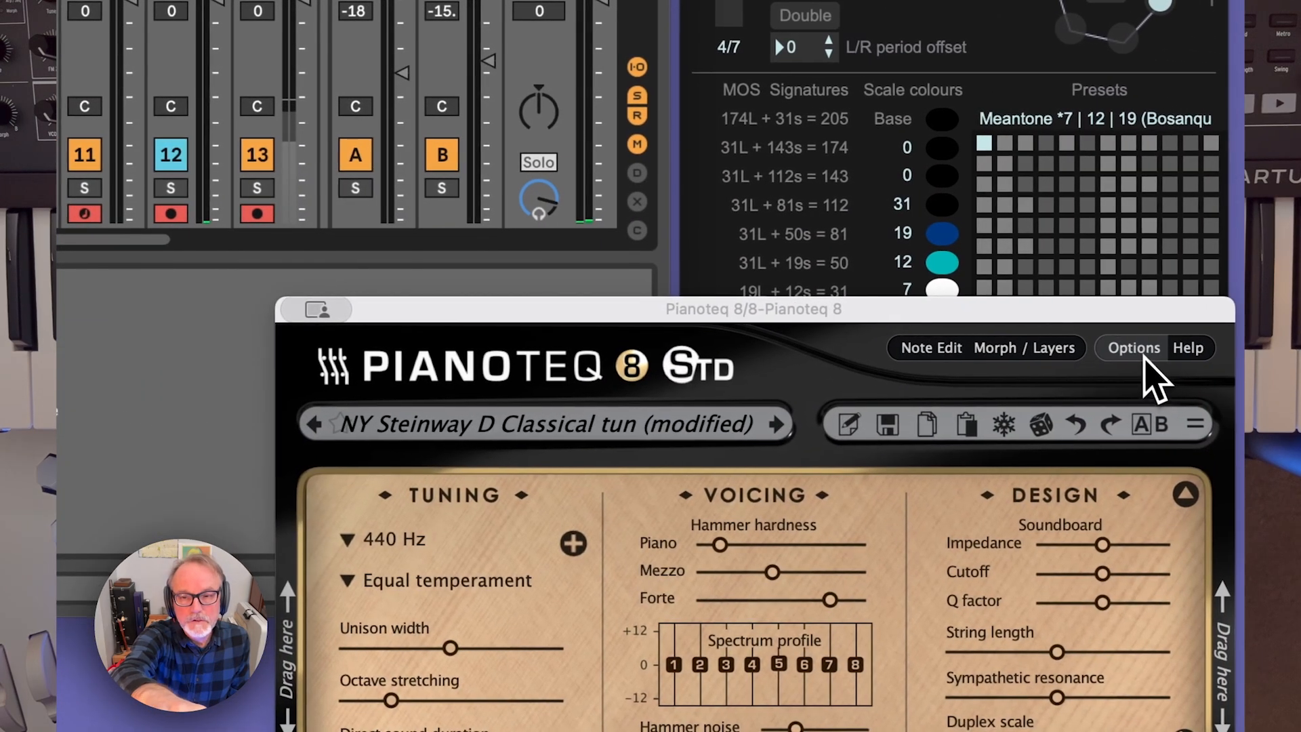
click(1145, 359)
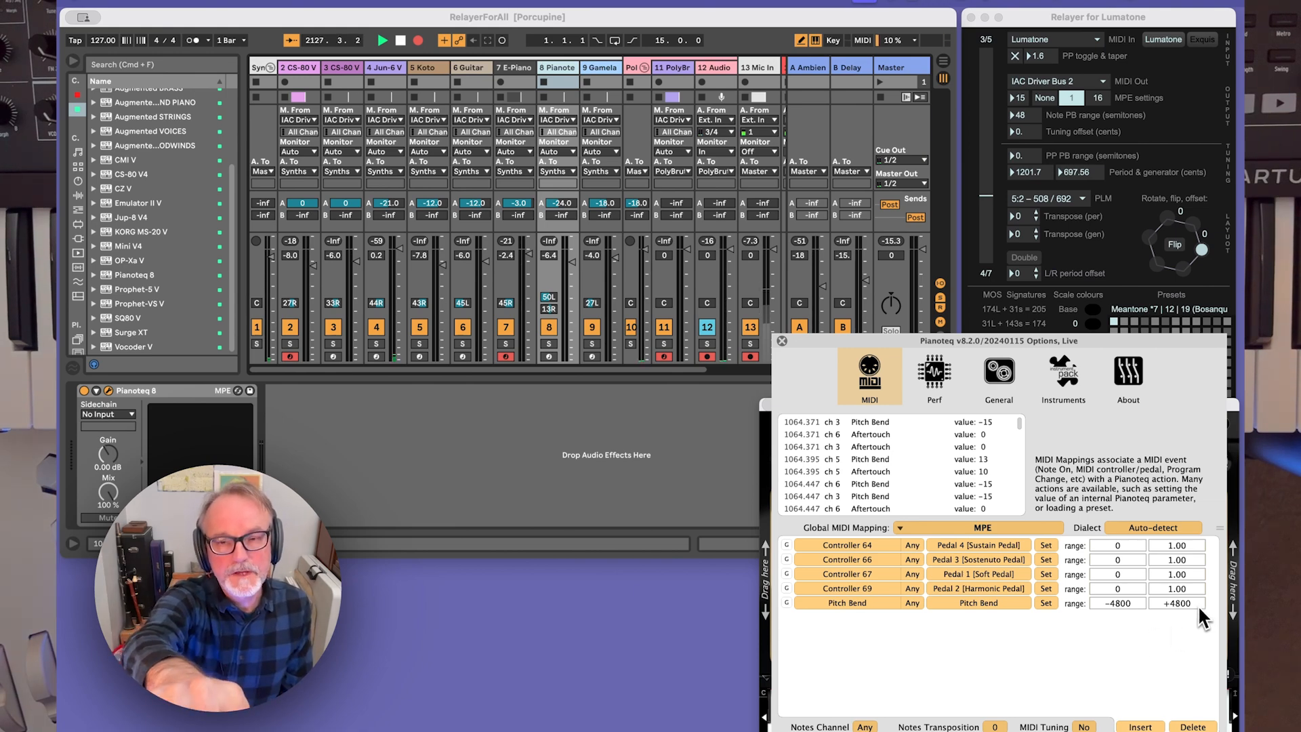
click(782, 341)
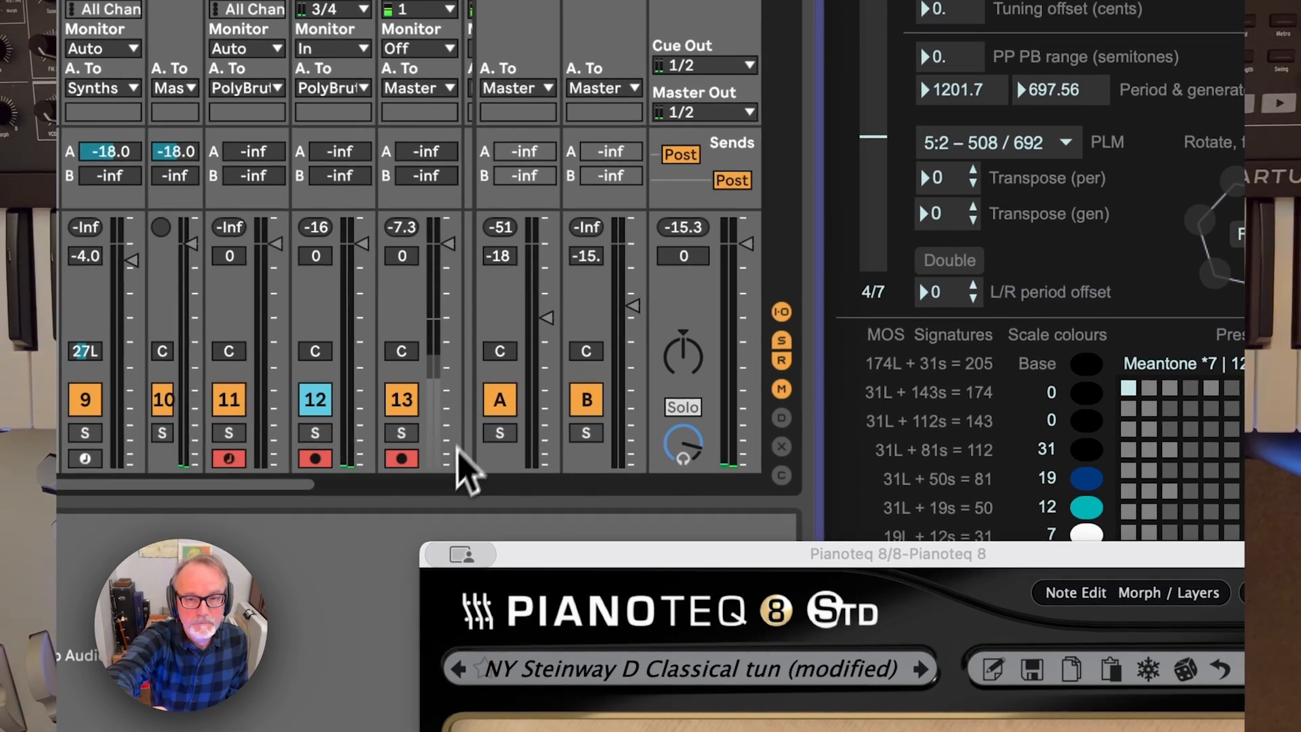
click(466, 556)
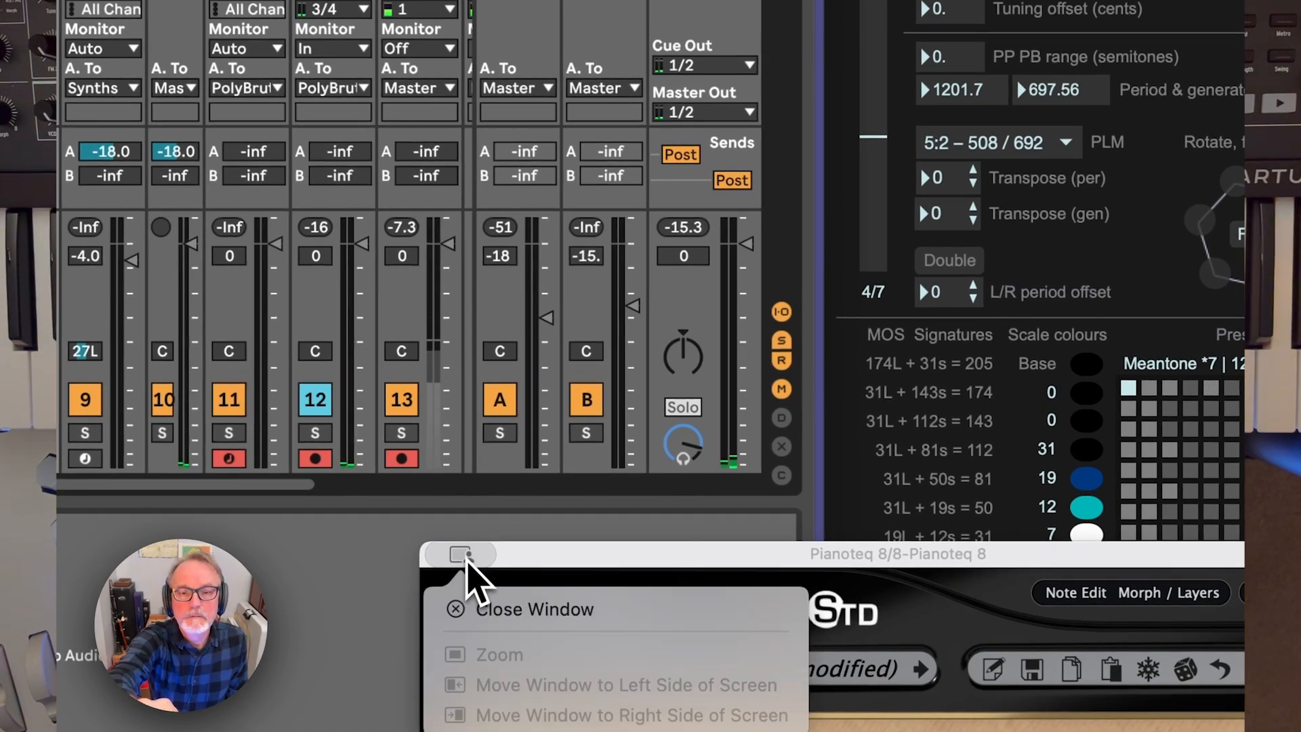
click(478, 610)
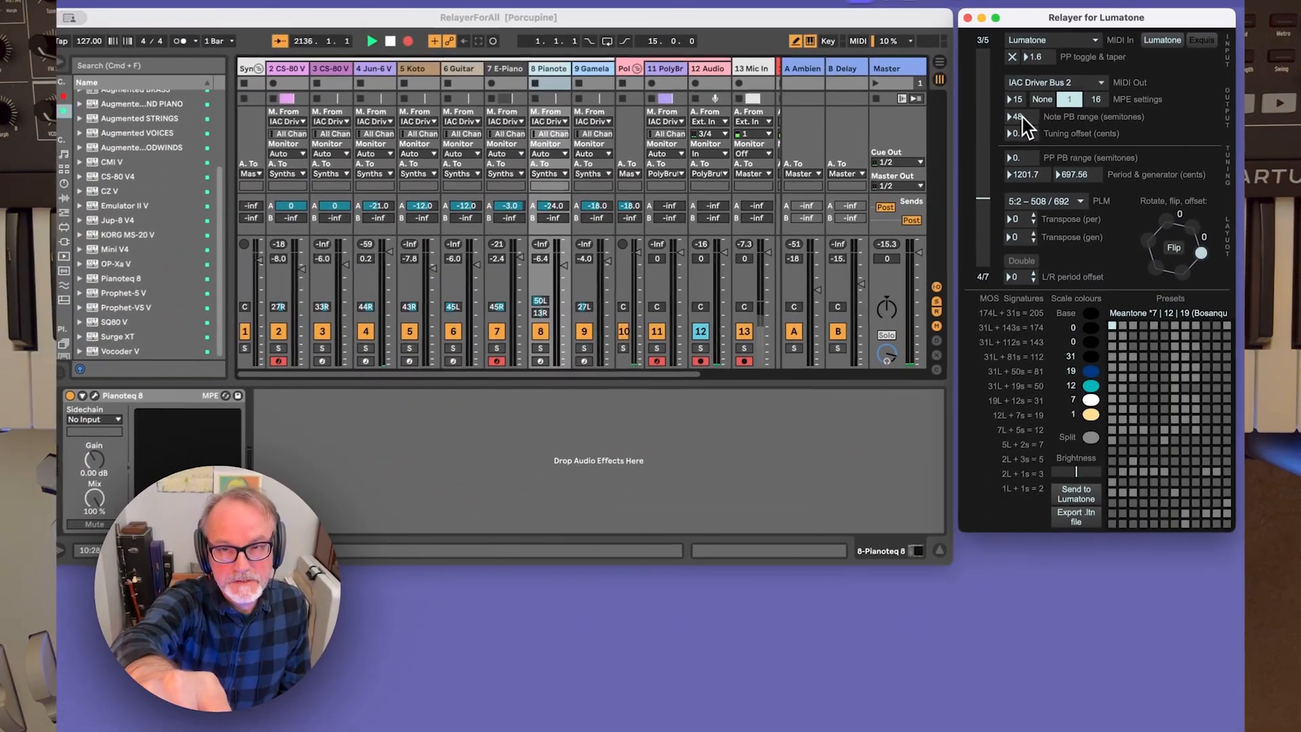
Read the explanation of the Note PB range setting in Relayer for Lumatone
mouse_move(1024, 122)
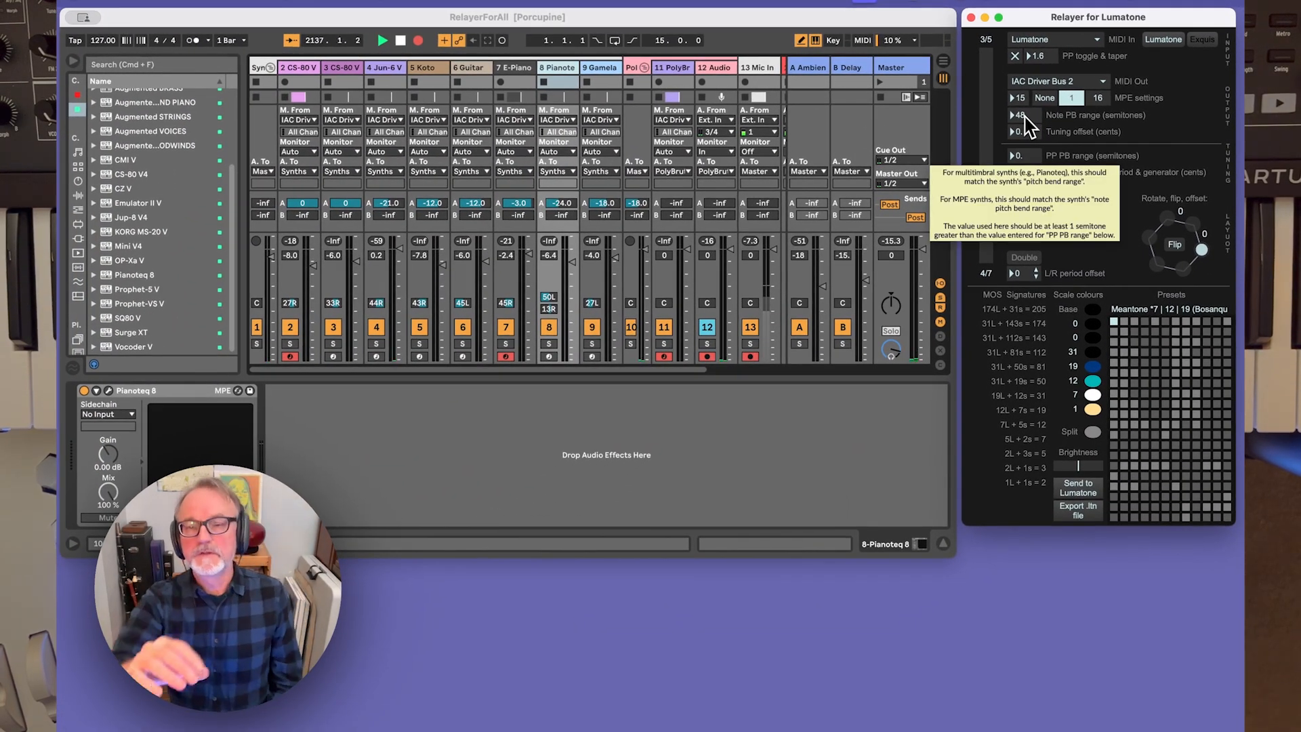